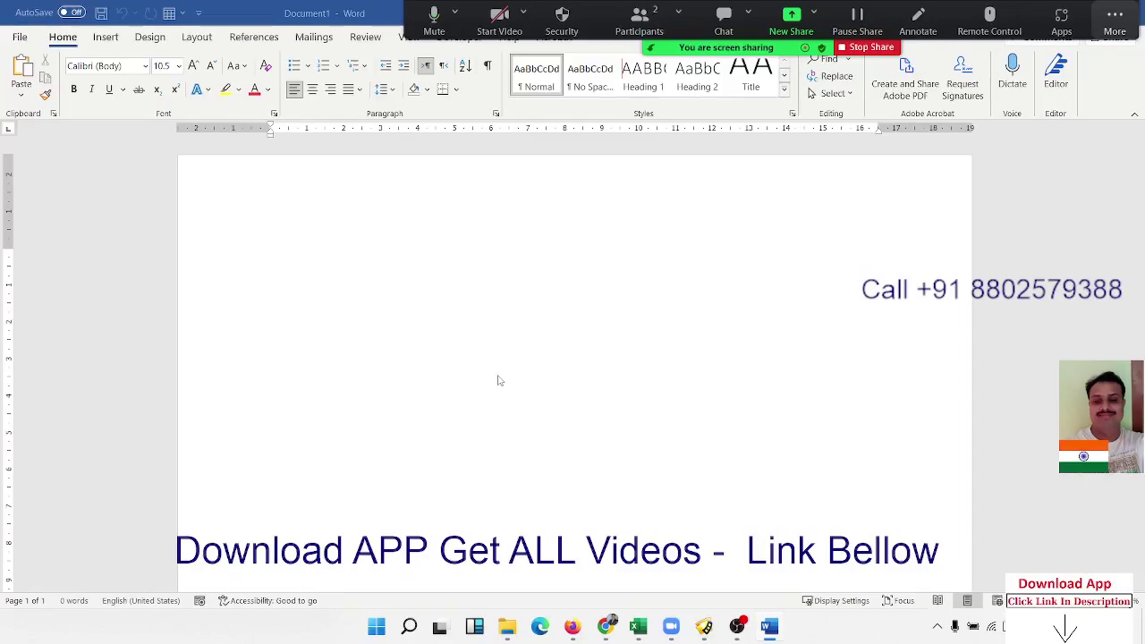
- Open File > New and browse the templates, from Blank document to resumes and certificates
scroll(498, 375, "down", 3)
scroll(498, 376, "up", 3)
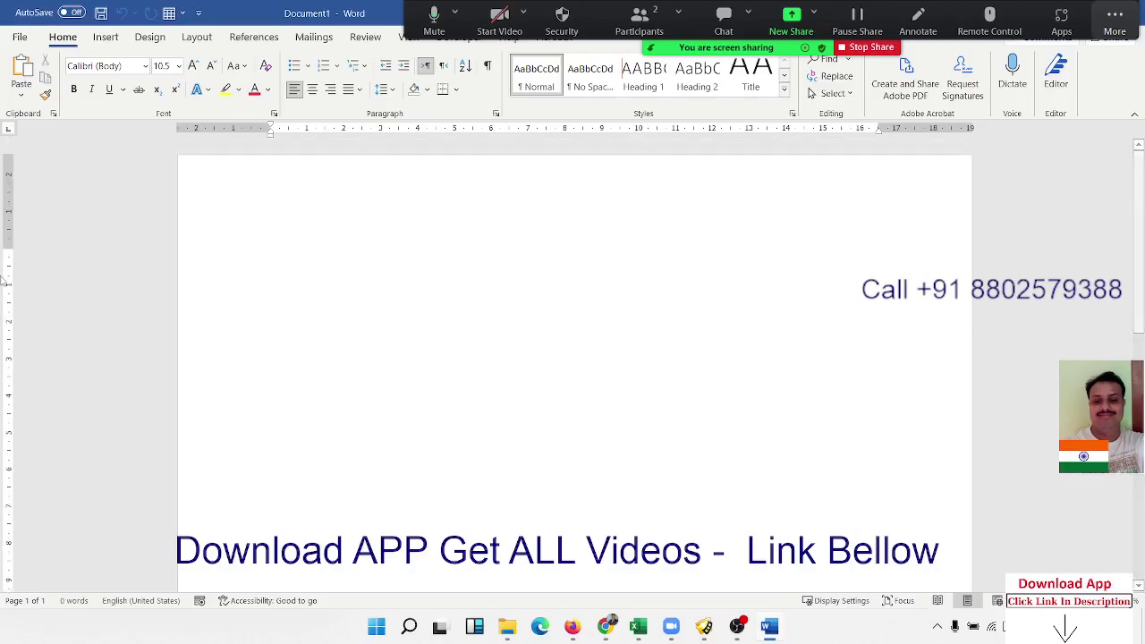
left_click(19, 37)
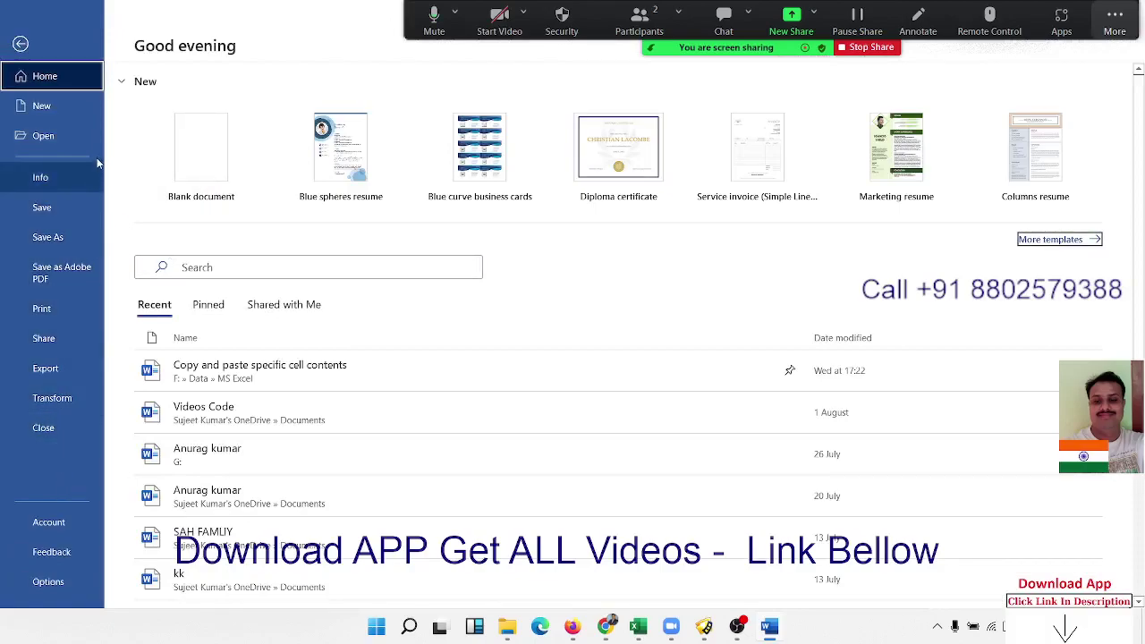
left_click(88, 116)
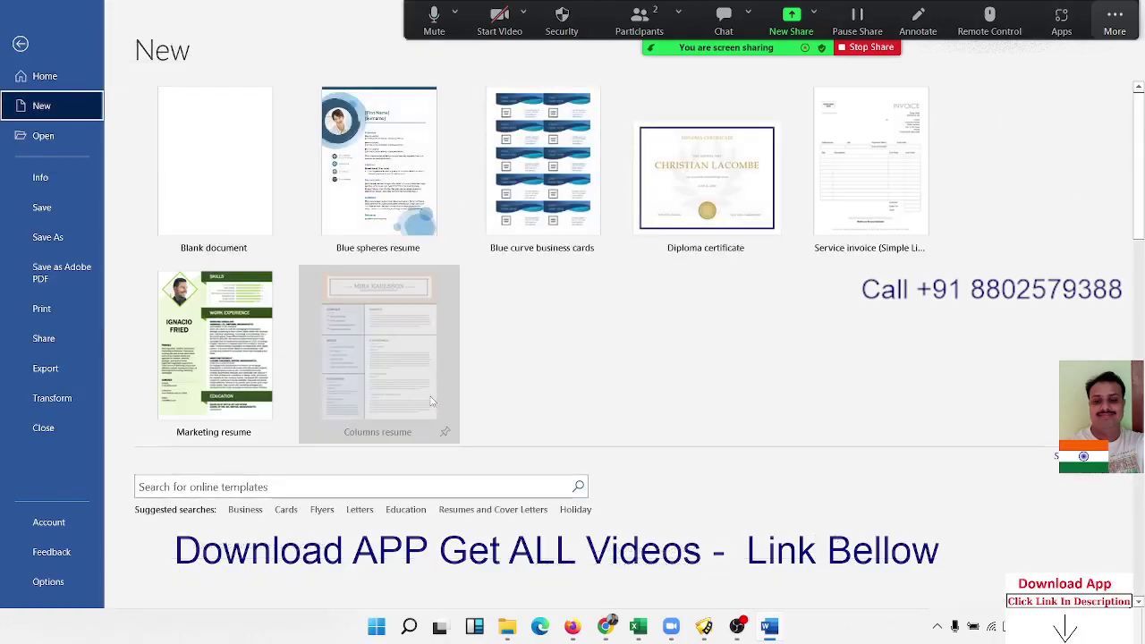
scroll(739, 579, "down", 3)
scroll(738, 580, "up", 3)
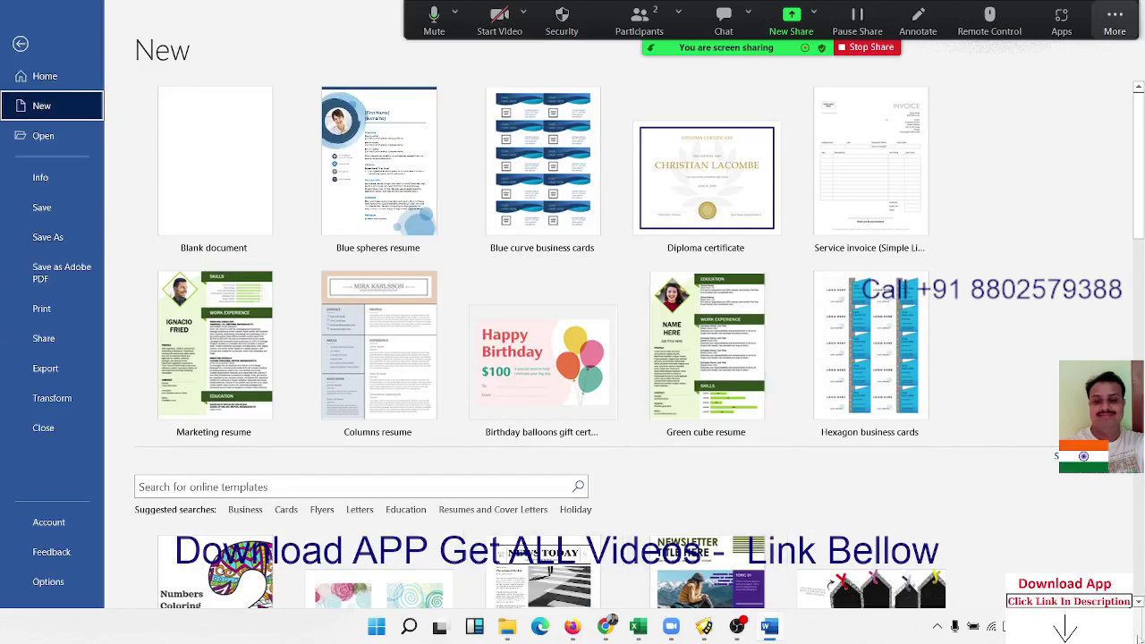
scroll(870, 358, "down", 10)
scroll(870, 357, "down", 2)
scroll(870, 358, "up", 10)
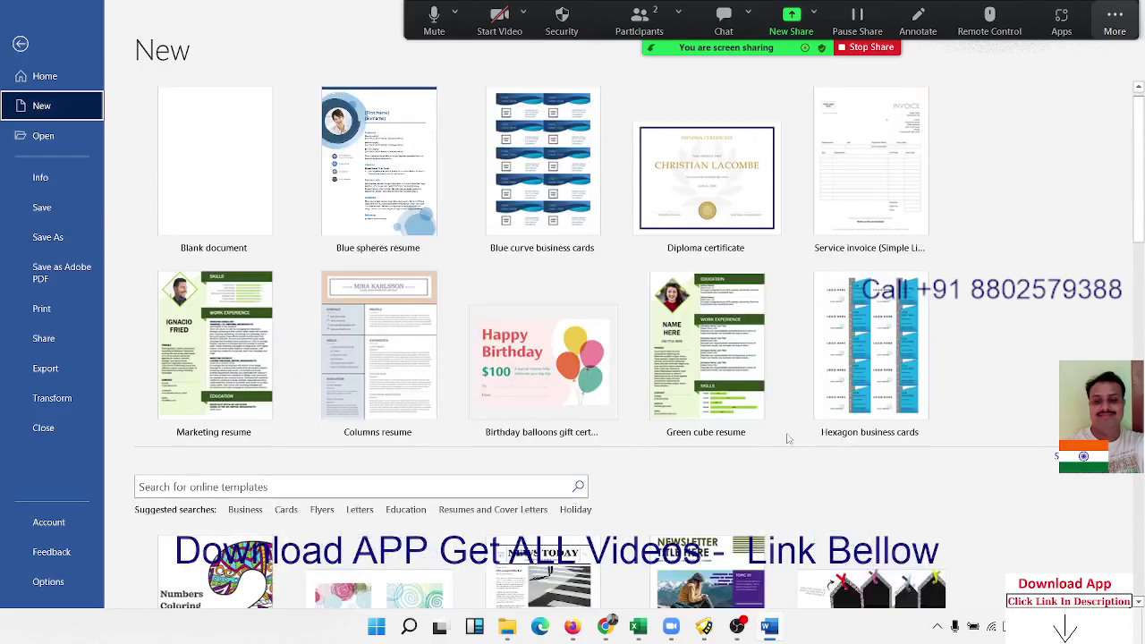
- Return to the blank Document1 and look over the Design and Layout ribbon options
left_click(22, 44)
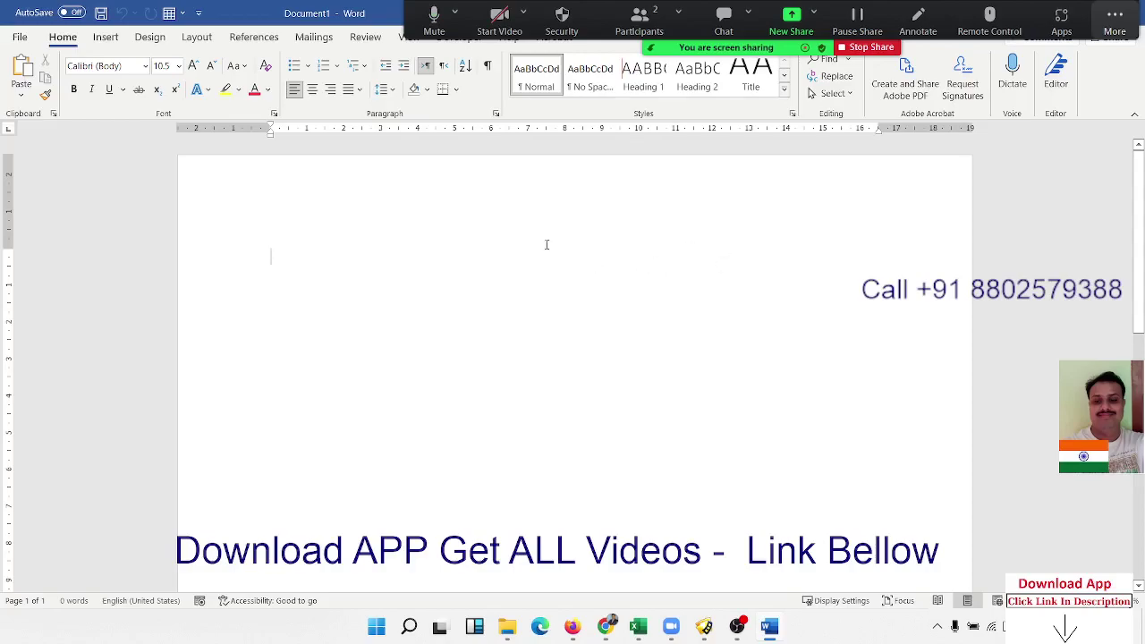
left_click(150, 37)
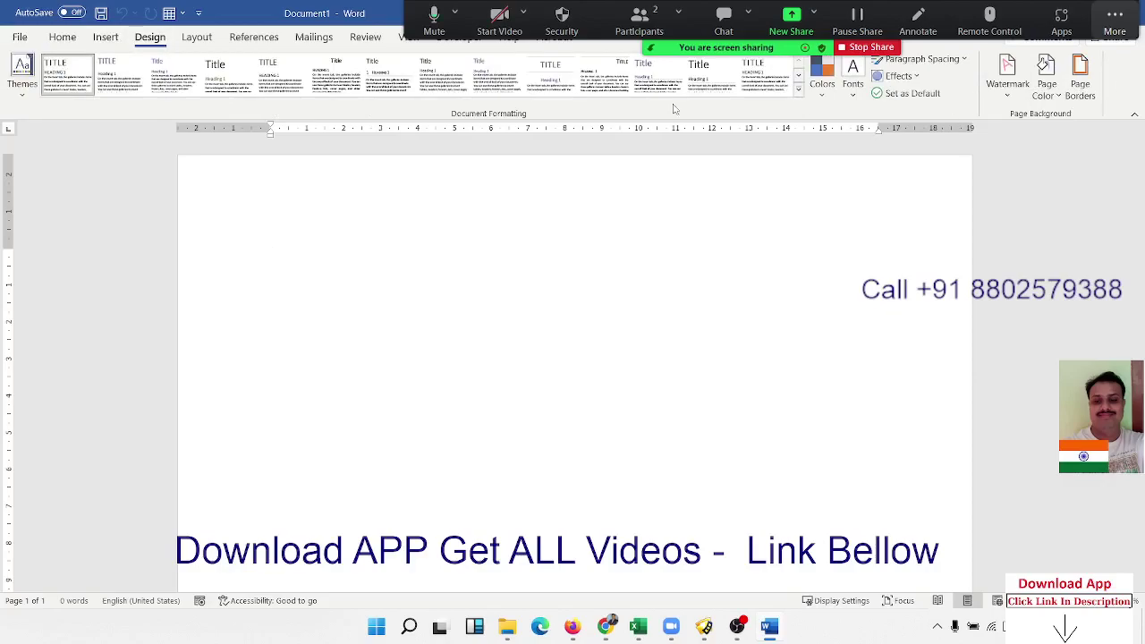
left_click(191, 42)
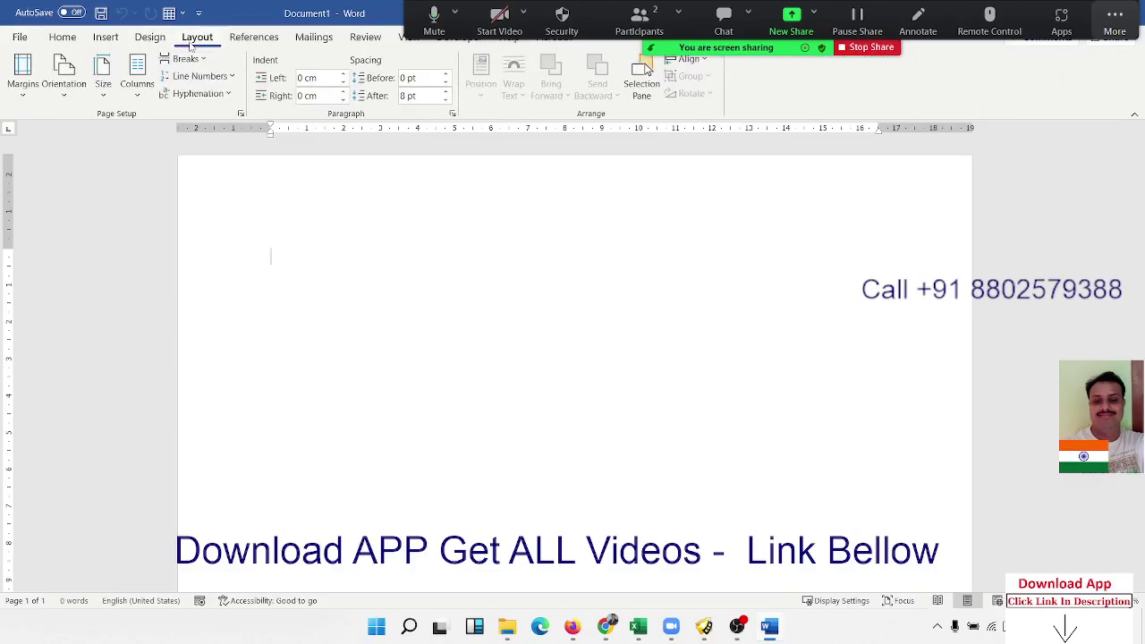
left_click(163, 40)
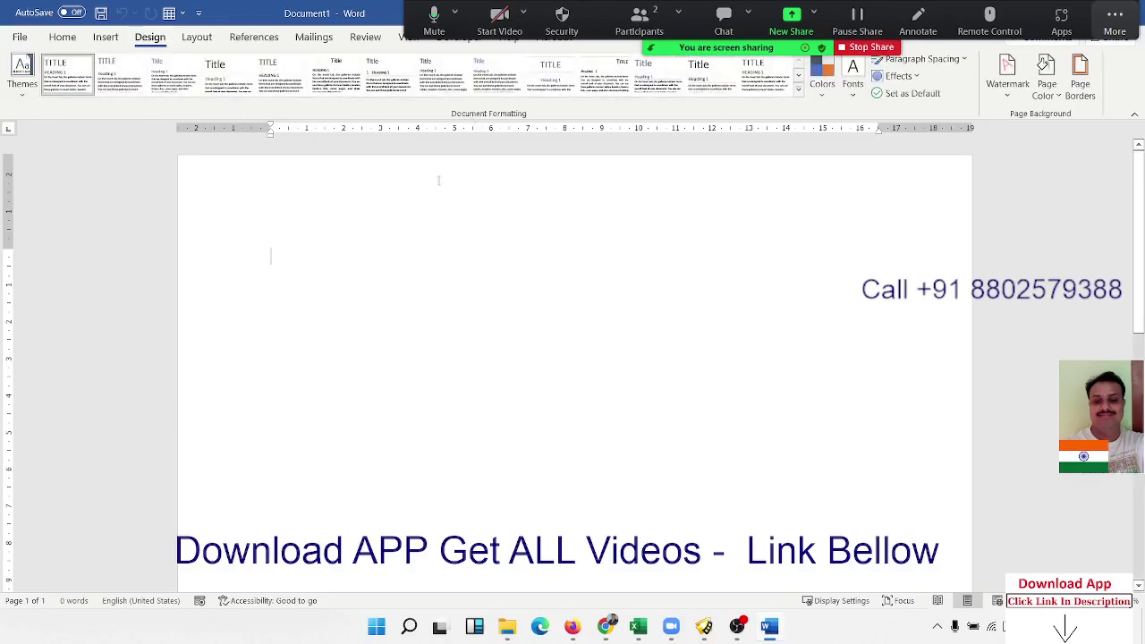
left_click(191, 42)
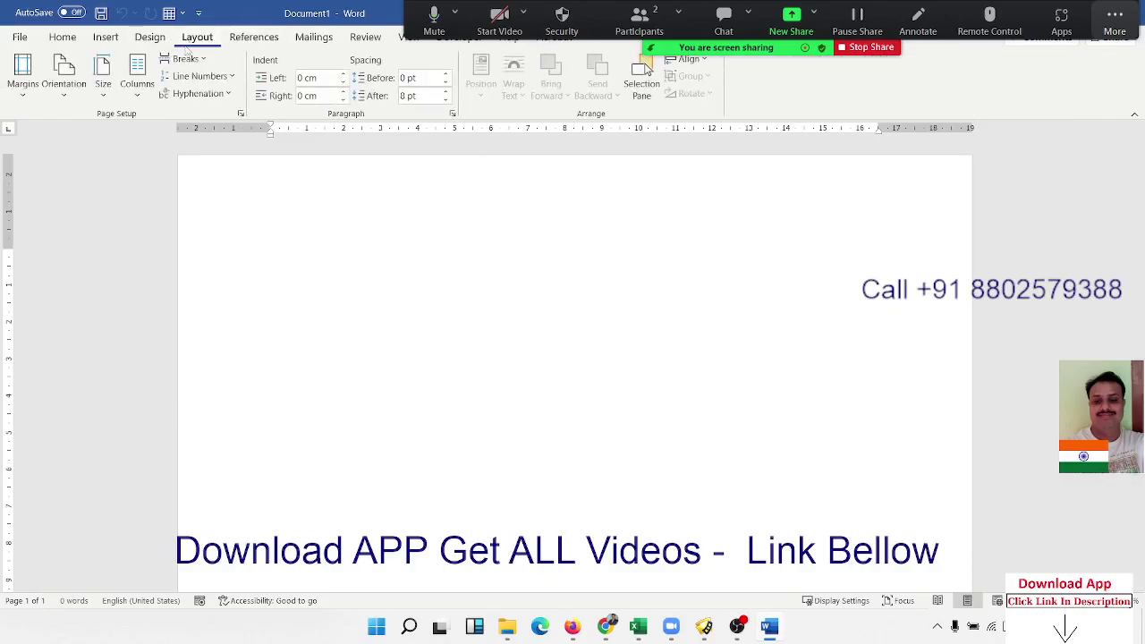
left_click(33, 97)
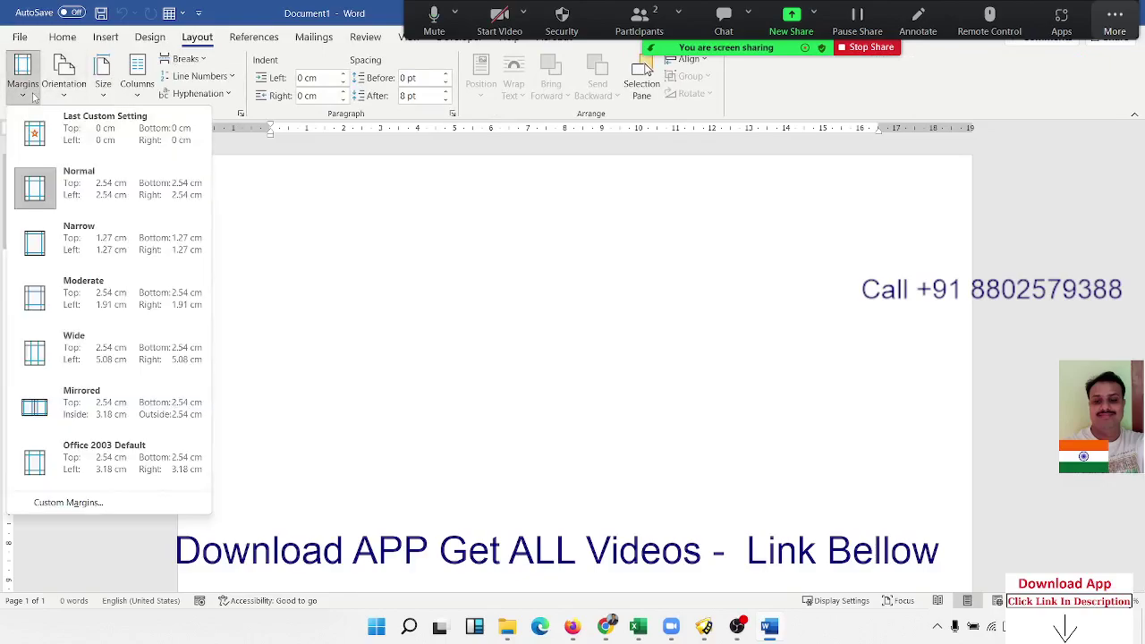
left_click(33, 96)
left_click(56, 96)
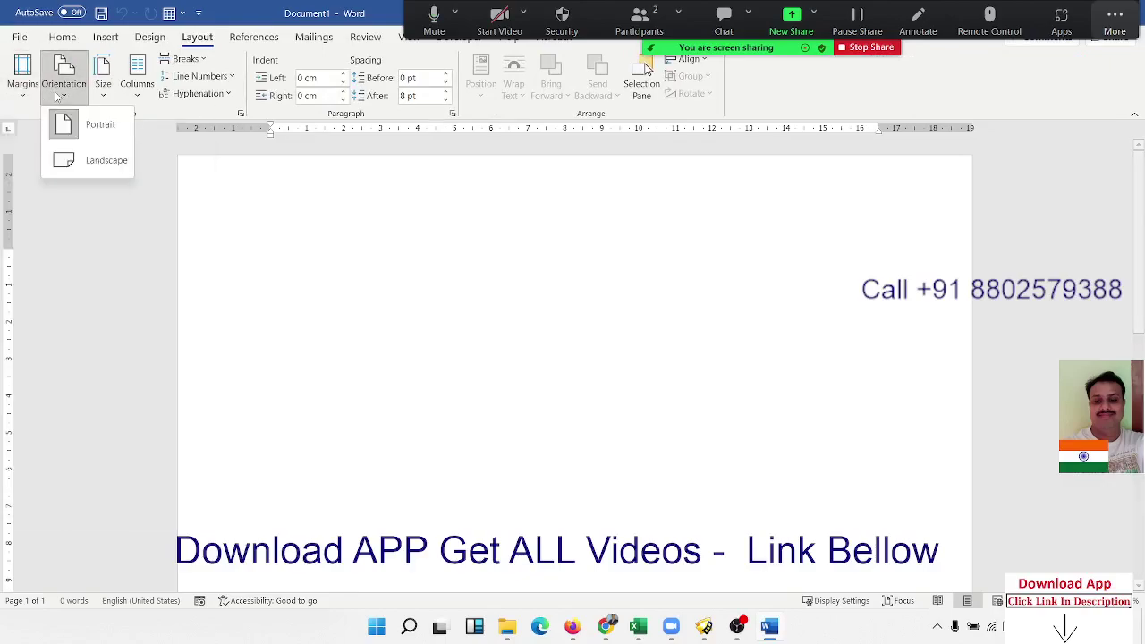
left_click(117, 96)
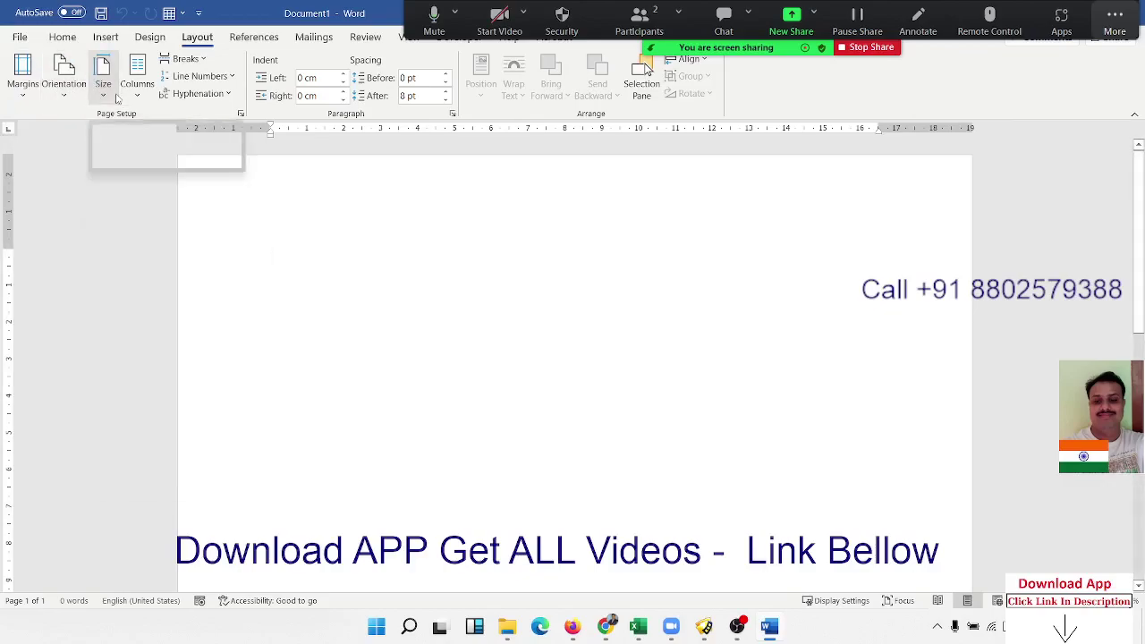
left_click(117, 98)
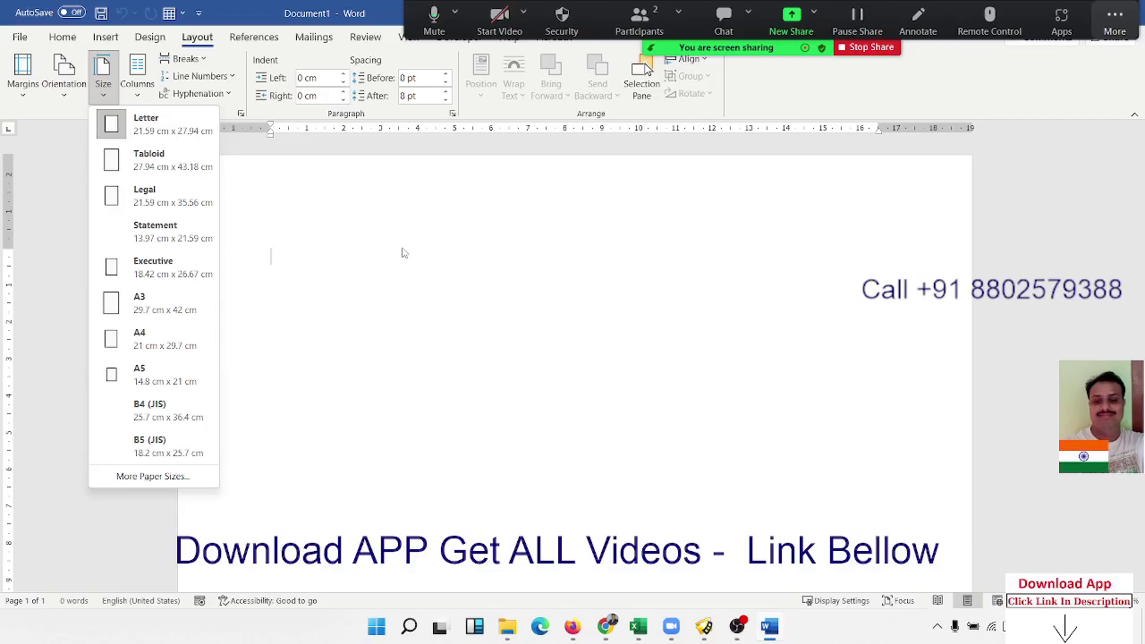
left_click(409, 300)
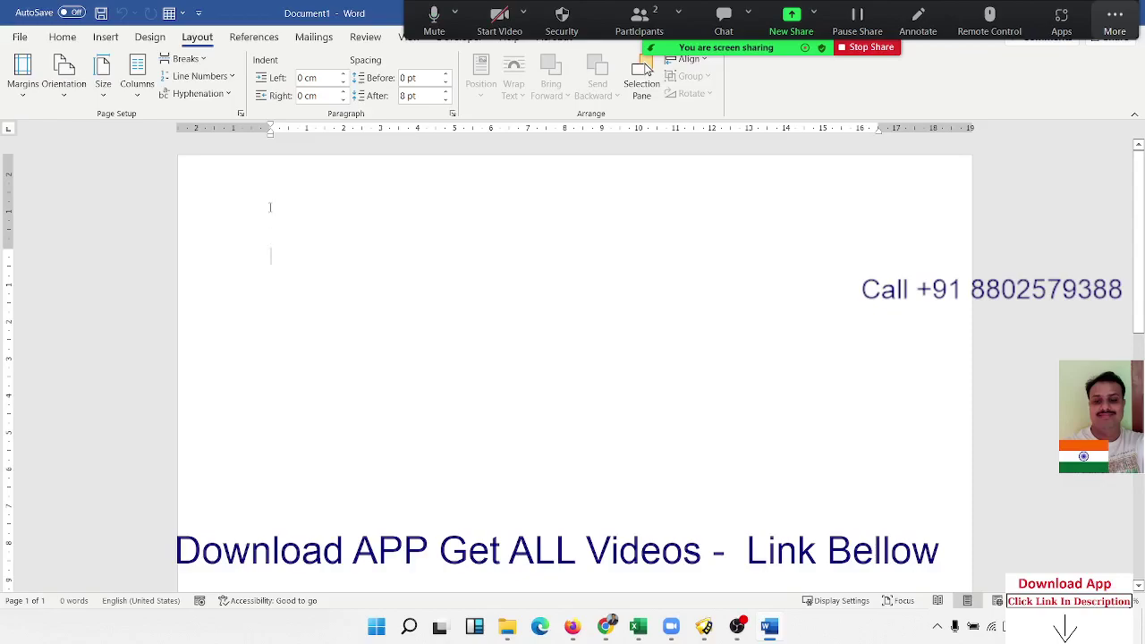
- Apply Narrow 1.27 cm margins and nudge the top and right margin markers on the rulers
left_click(20, 94)
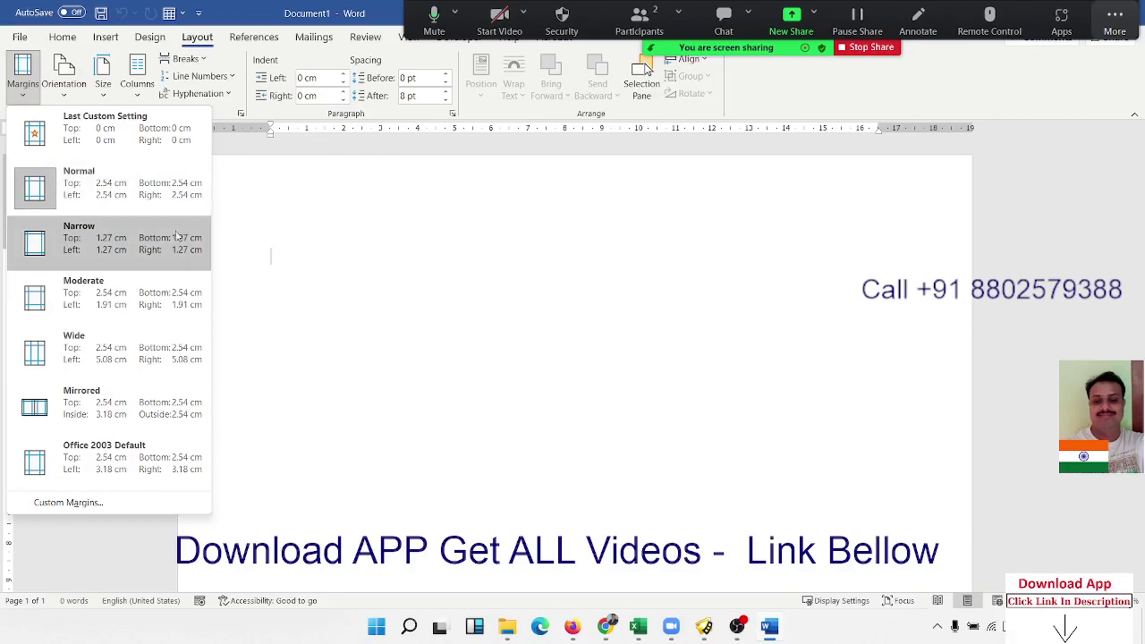
left_click(107, 253)
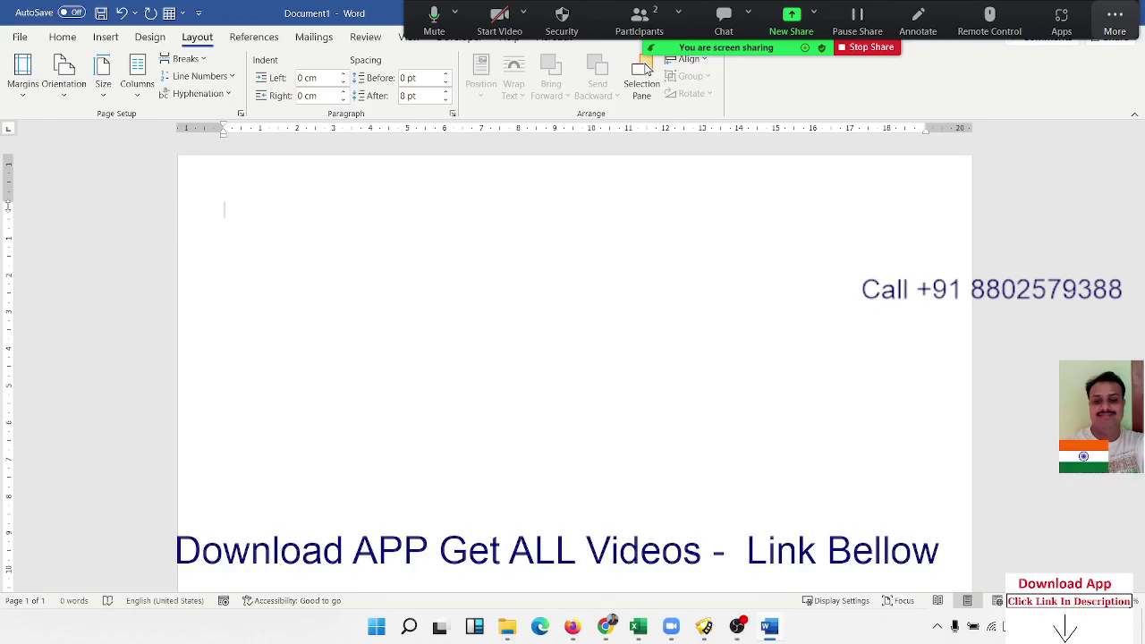
left_click_drag(8, 204, 14, 172)
left_click_drag(14, 173, 11, 192)
left_click_drag(915, 128, 923, 128)
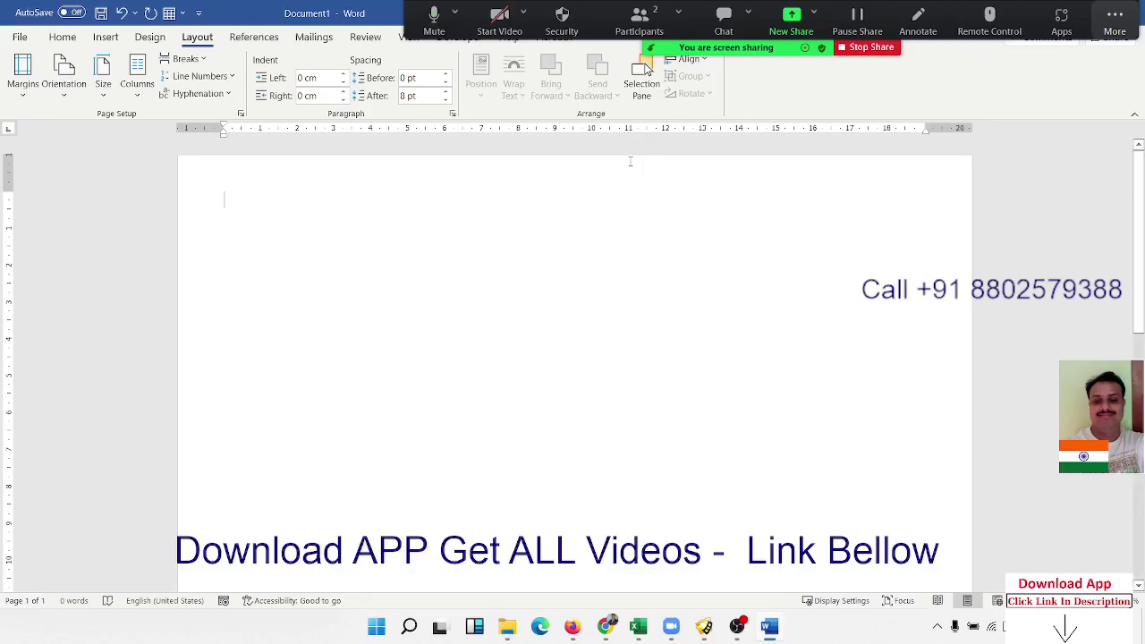
scroll(414, 271, "down", 5)
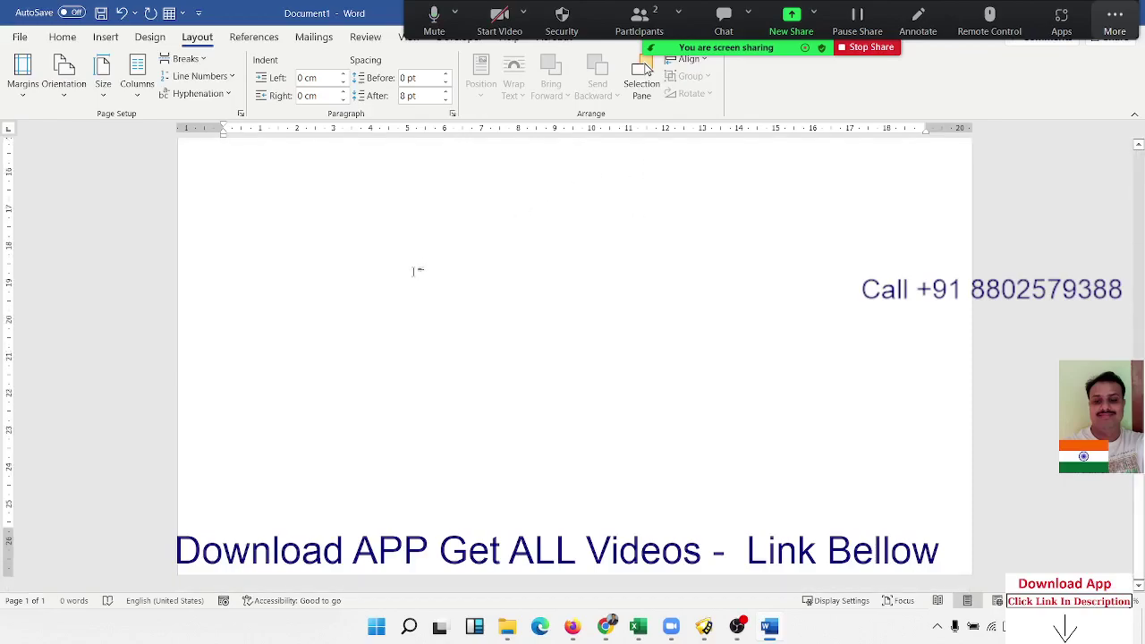
scroll(414, 271, "up", 5)
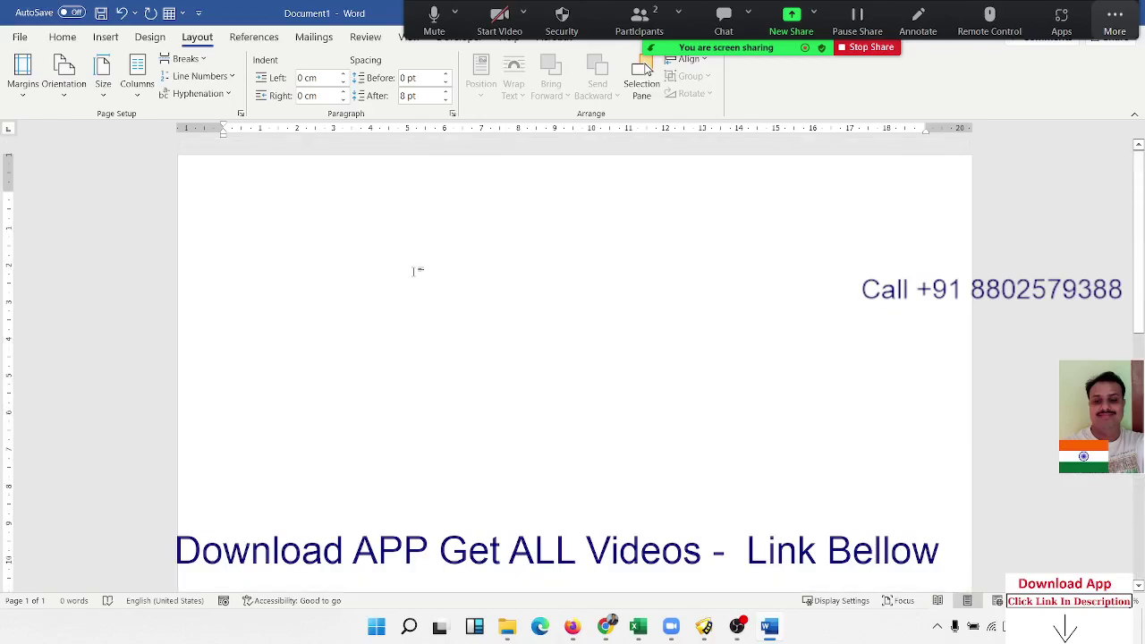
- Change the paper size to A4 (21 cm x 29.7 cm)
left_click(103, 79)
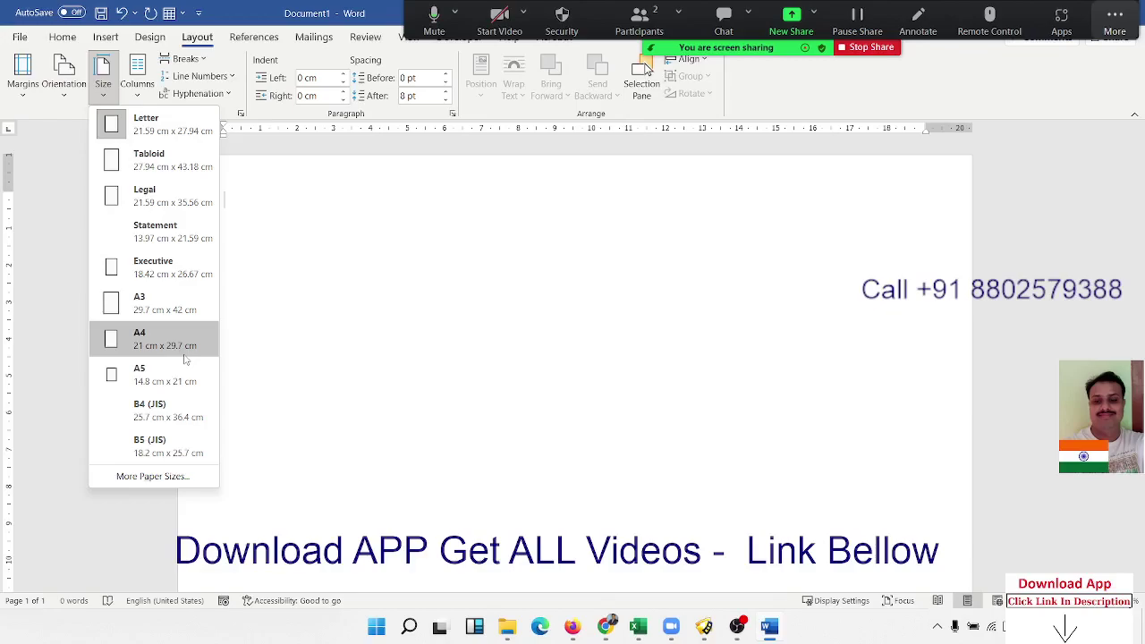
left_click(185, 359)
scroll(281, 323, "down", 10)
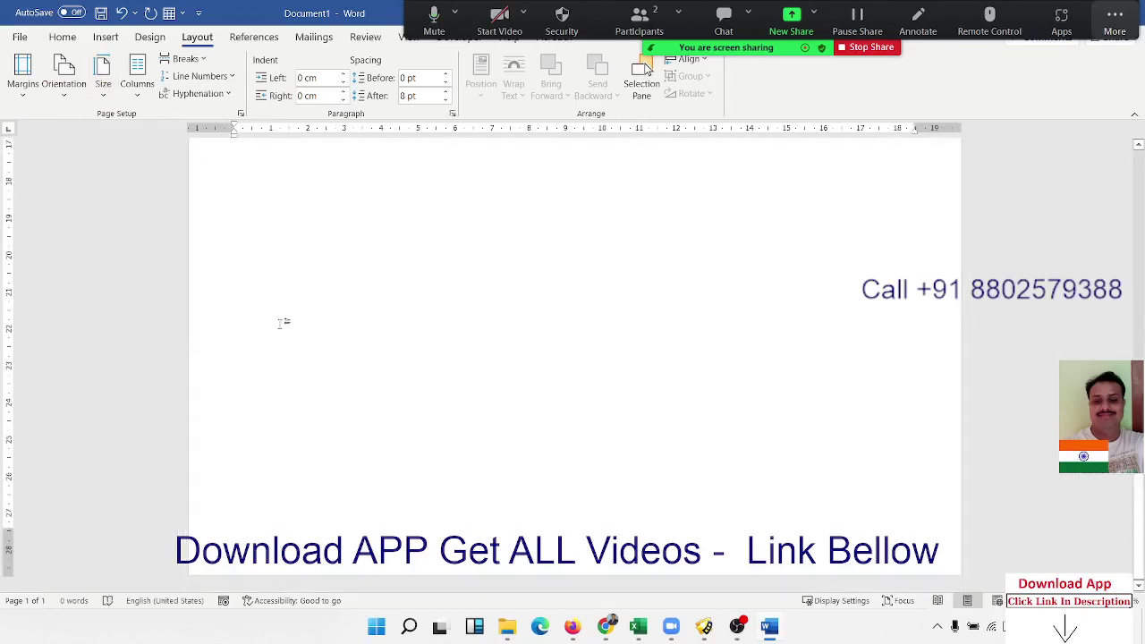
scroll(283, 323, "up", 10)
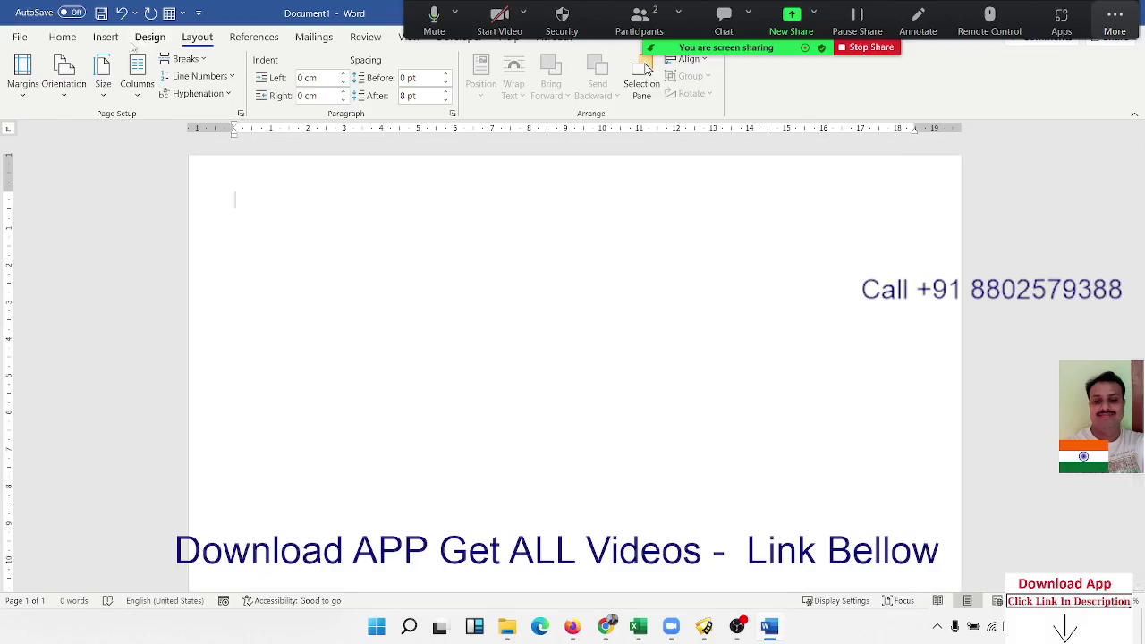
- Type the title 'The IPT Excel School' at 20 pt and start a new line
left_click(63, 36)
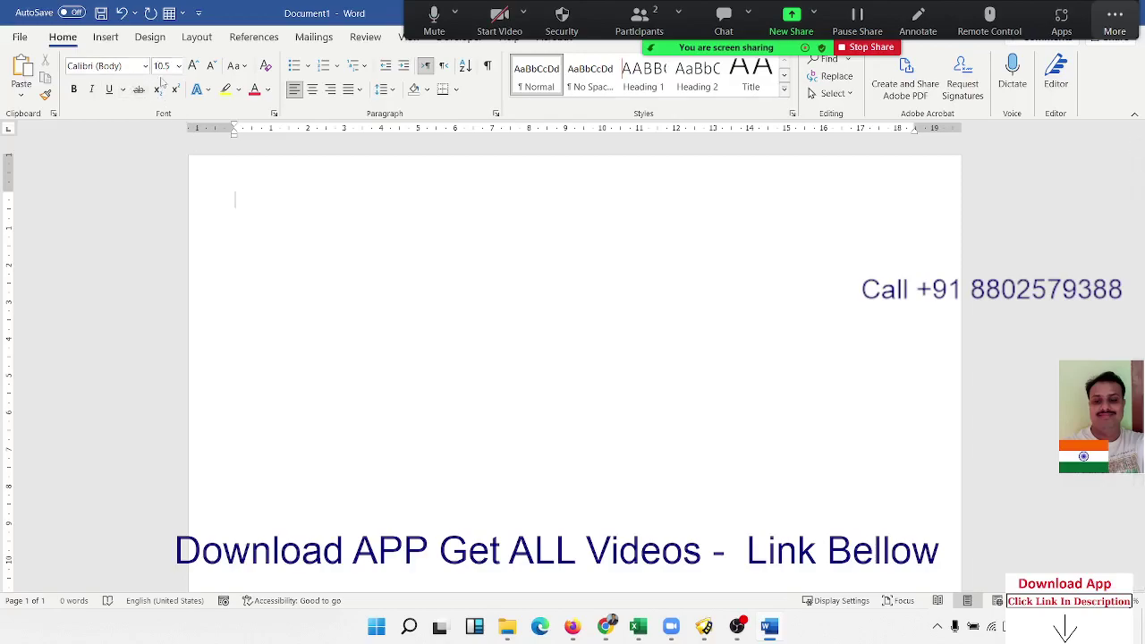
left_click(177, 68)
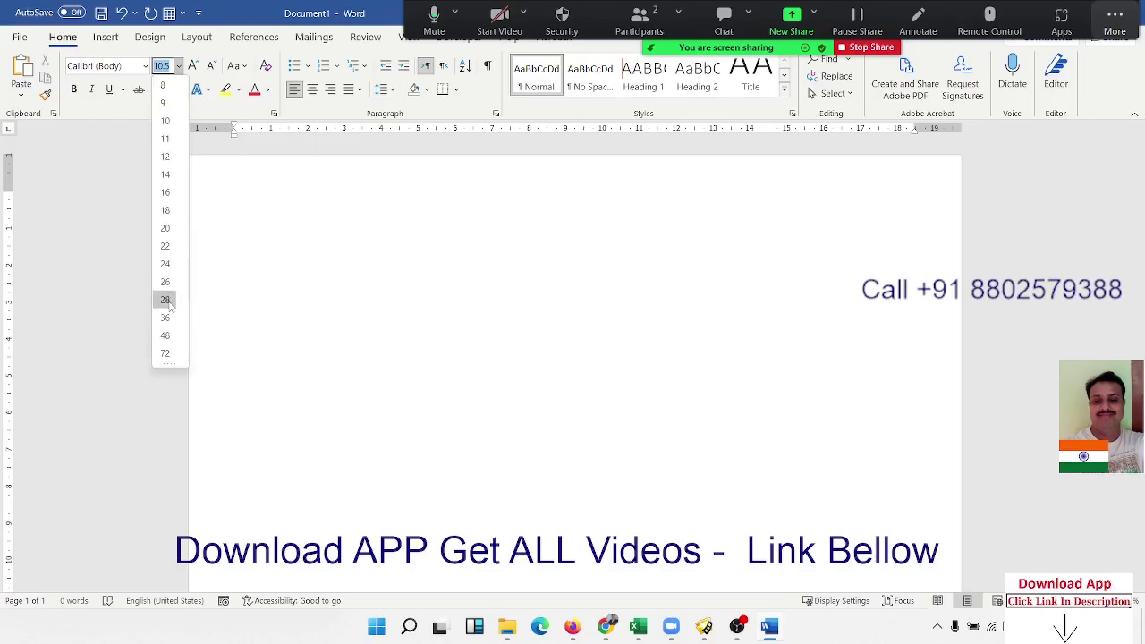
left_click(166, 229)
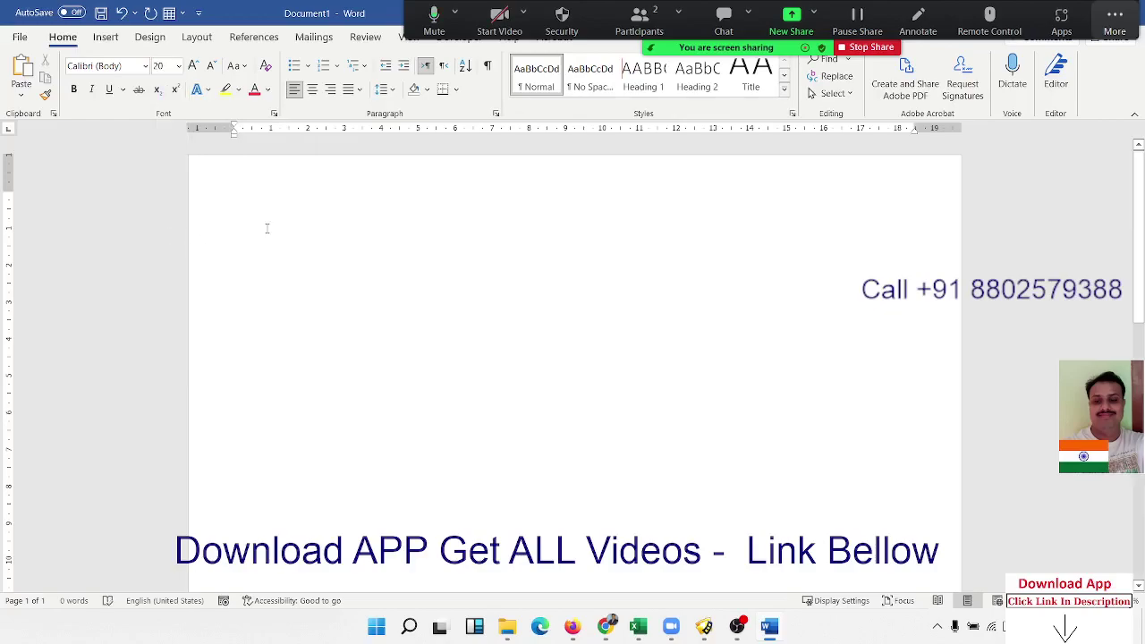
type("Thew")
key("BackSpace")
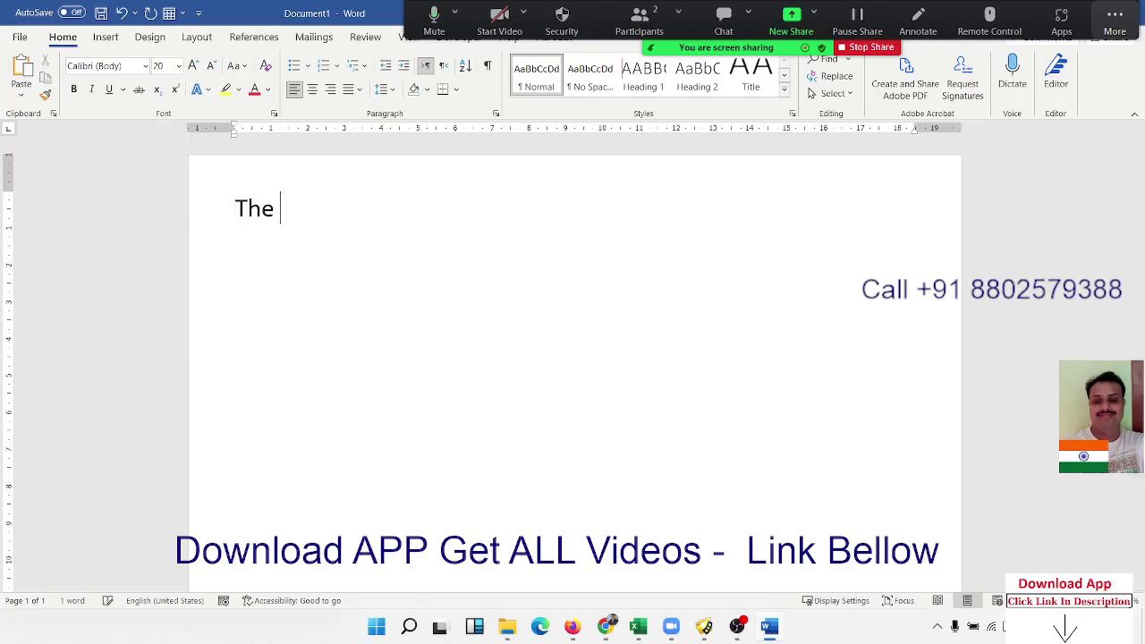
type("IPT E")
type("xcel Sch")
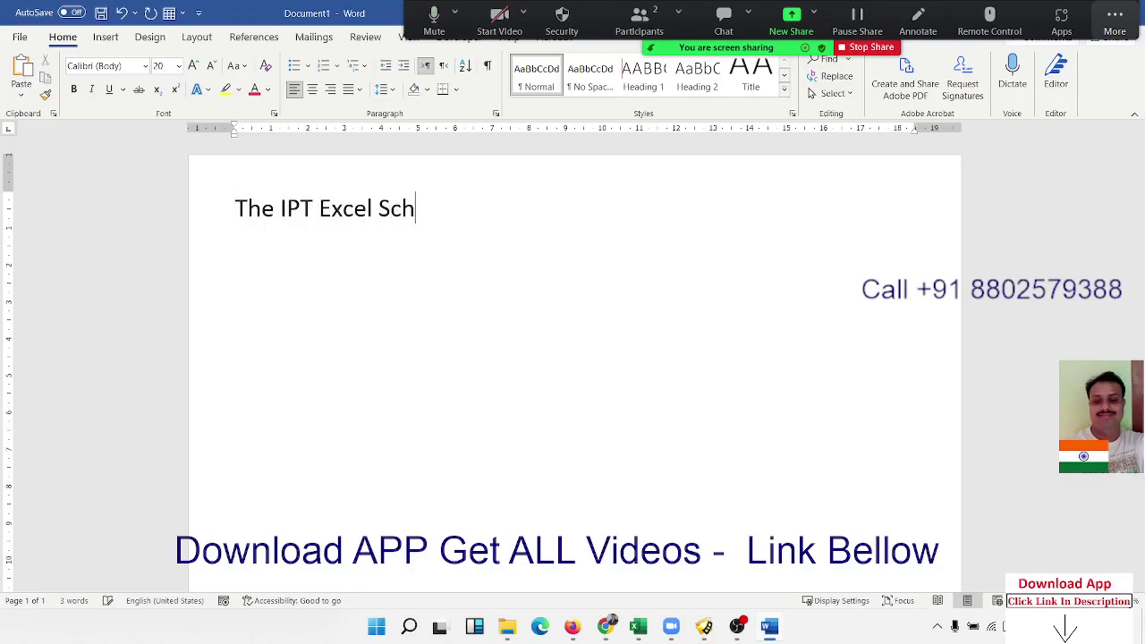
type("ool")
key("Return")
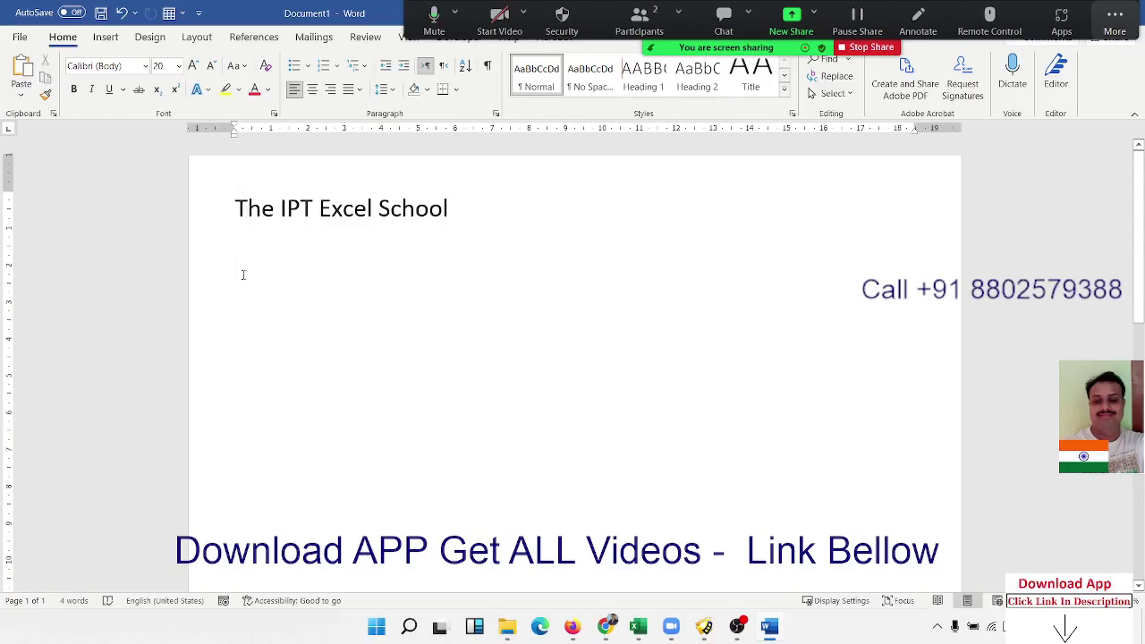
- Undo the 20 pt title and retype 'The IPT Excel School' in plain 10.5 pt text
key("ctrl+z")
key("ctrl+z")
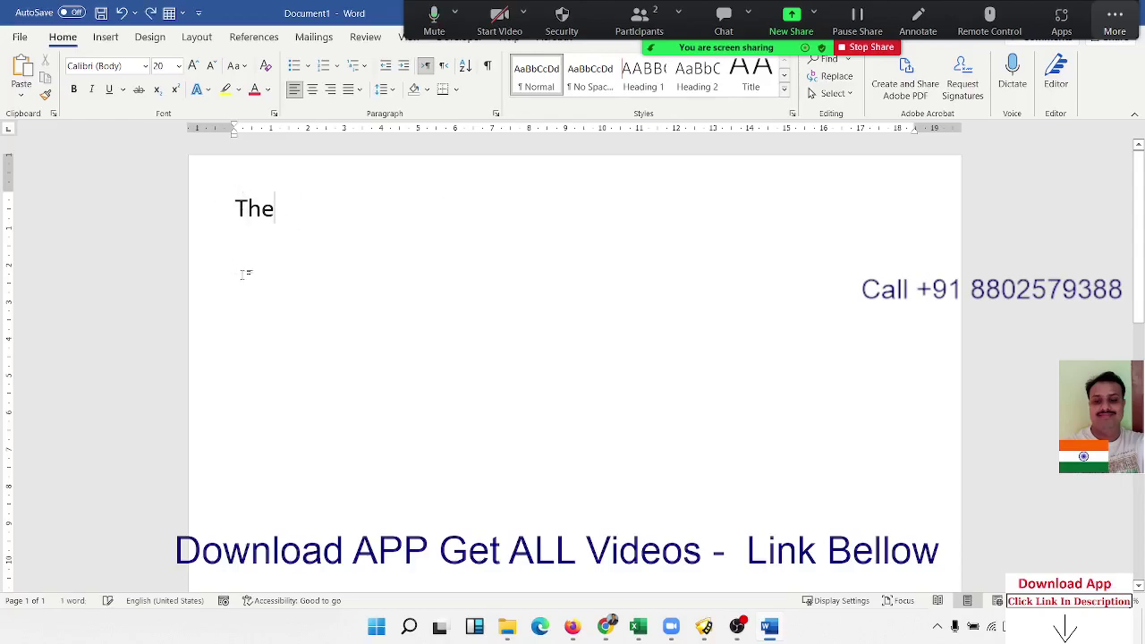
type("w")
key("ctrl+z")
type("The")
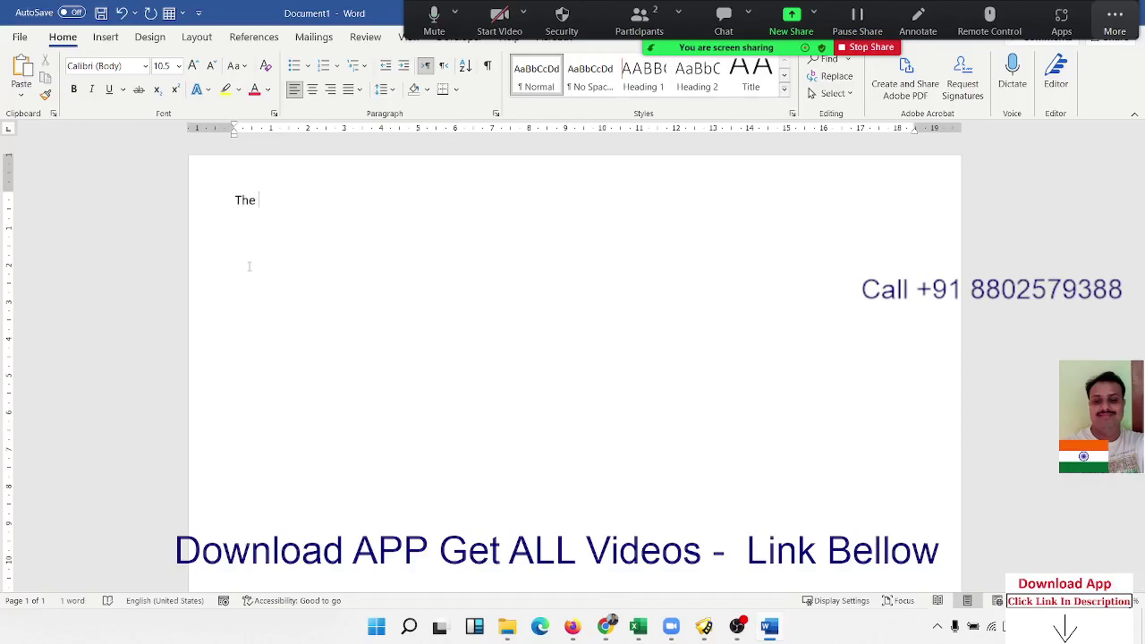
type(" IPT E")
type("xcel Scho")
type("ol")
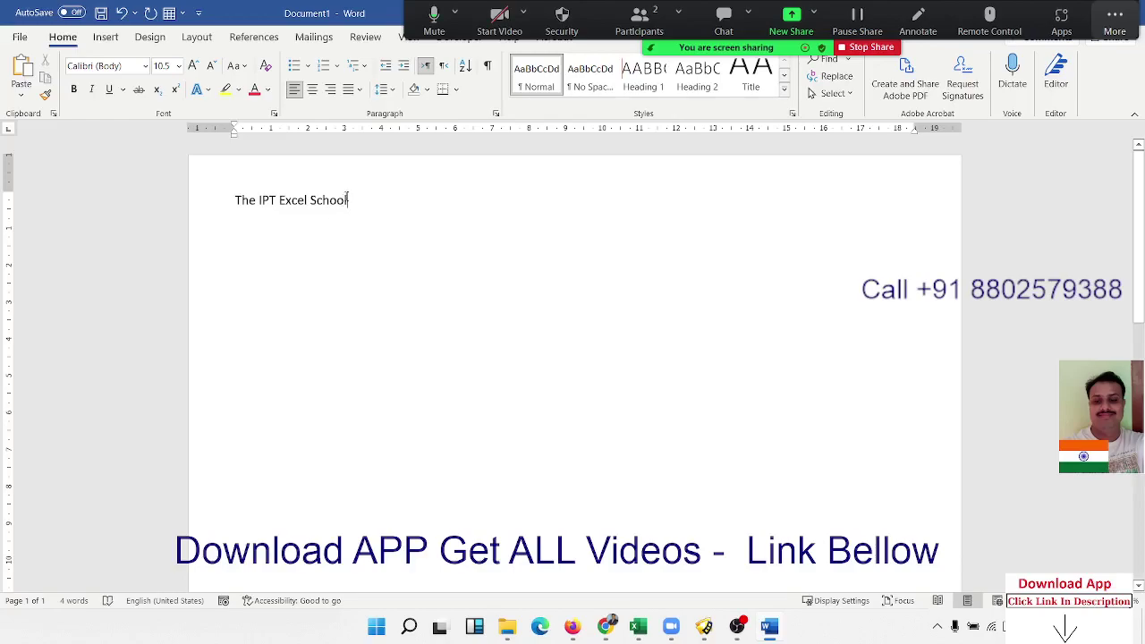
- Centre 'The IPT Excel School' and make it 18 pt, bold and underlined
key("shift+Left")
key("shift+Left")
key("shift+Left")
key("ctrl+a")
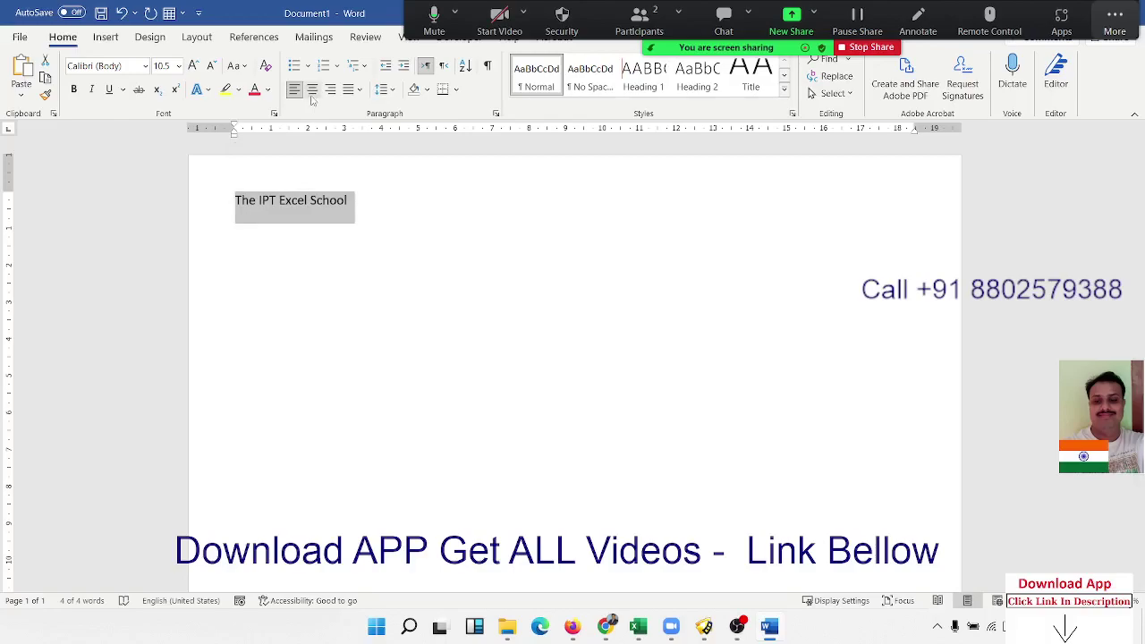
left_click(312, 90)
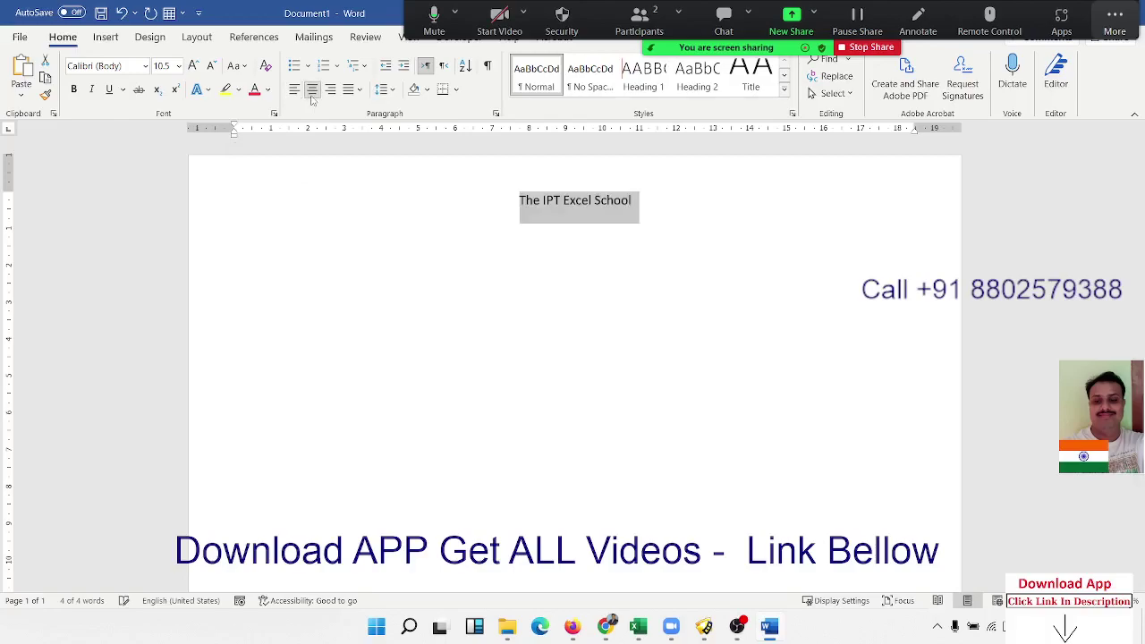
left_click(179, 66)
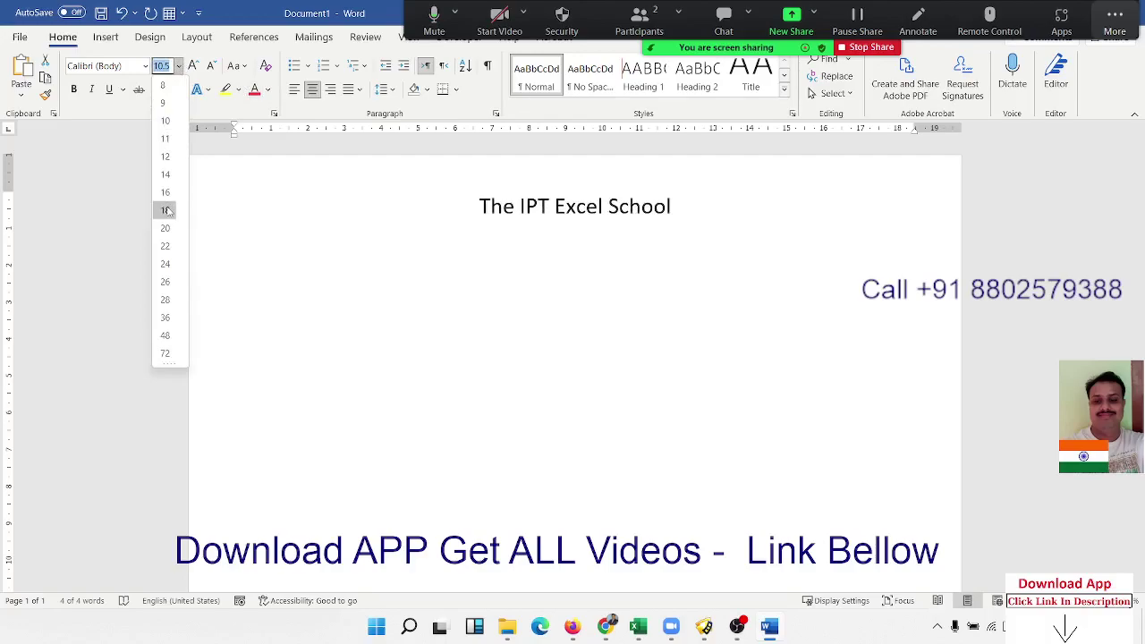
left_click(164, 210)
left_click(74, 89)
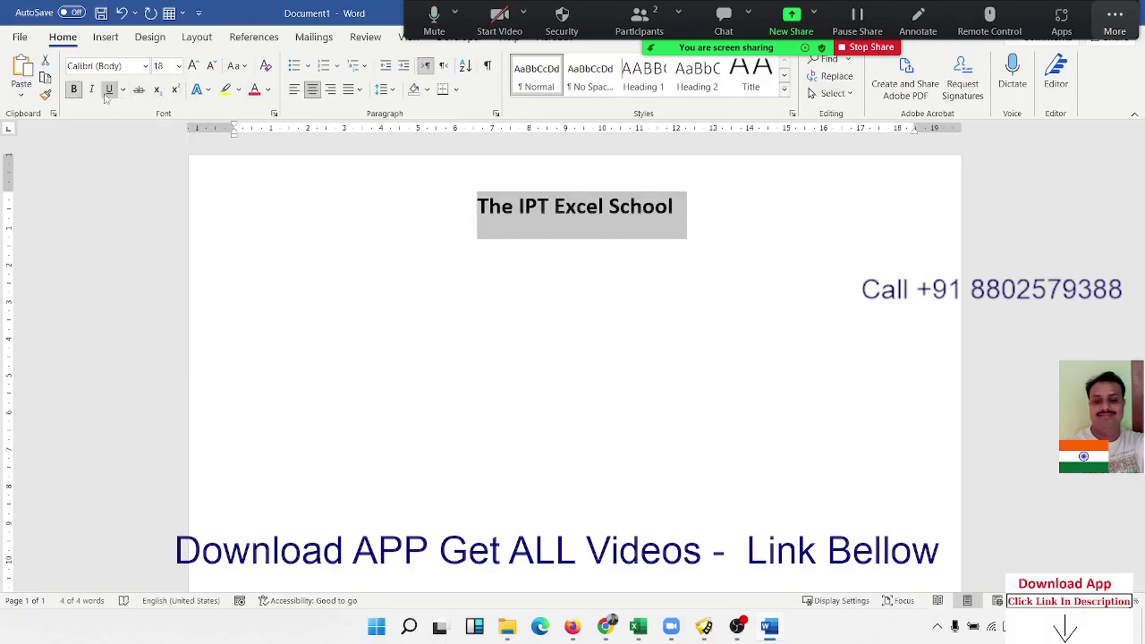
left_click(109, 90)
left_click(262, 291)
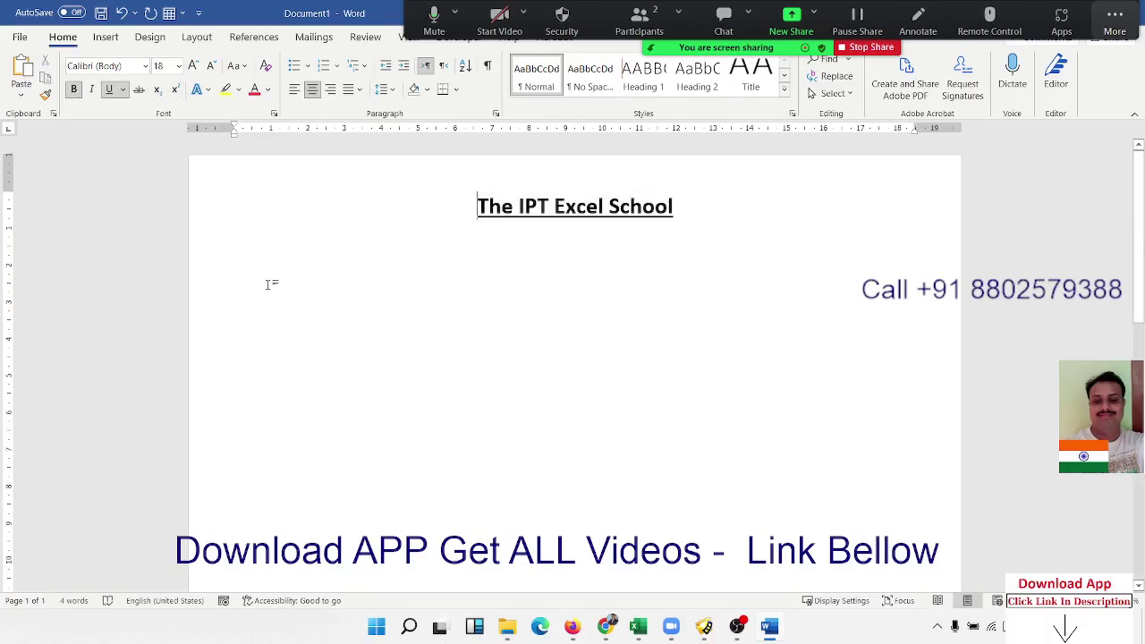
left_click(255, 260)
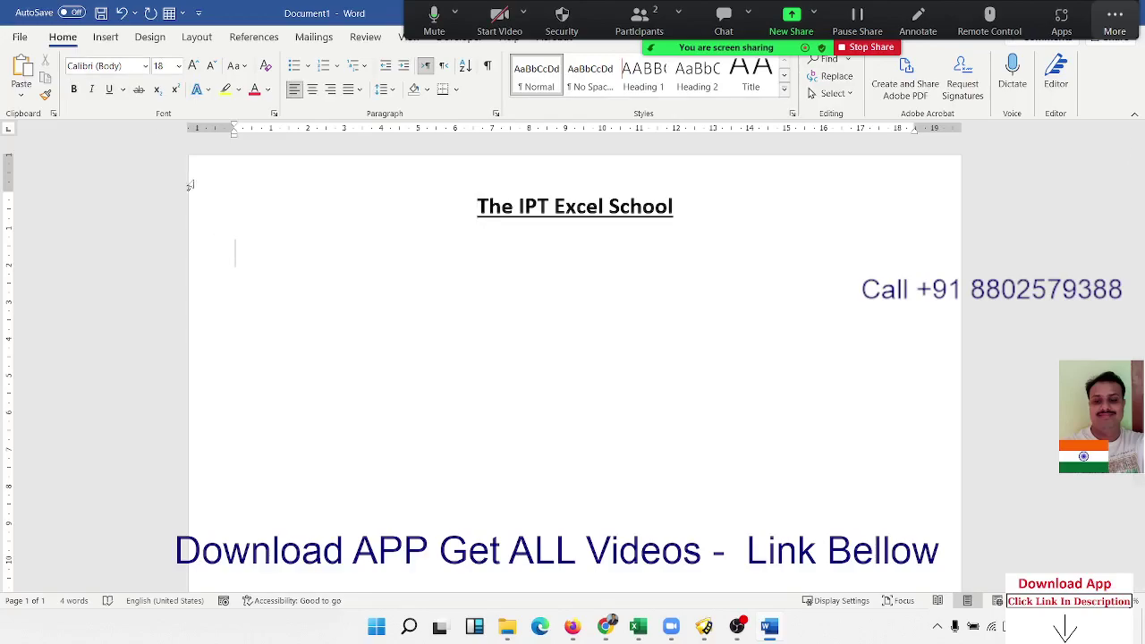
- On the line below the title, enter =rand() to generate filler paragraphs (243 words)
left_click(264, 241)
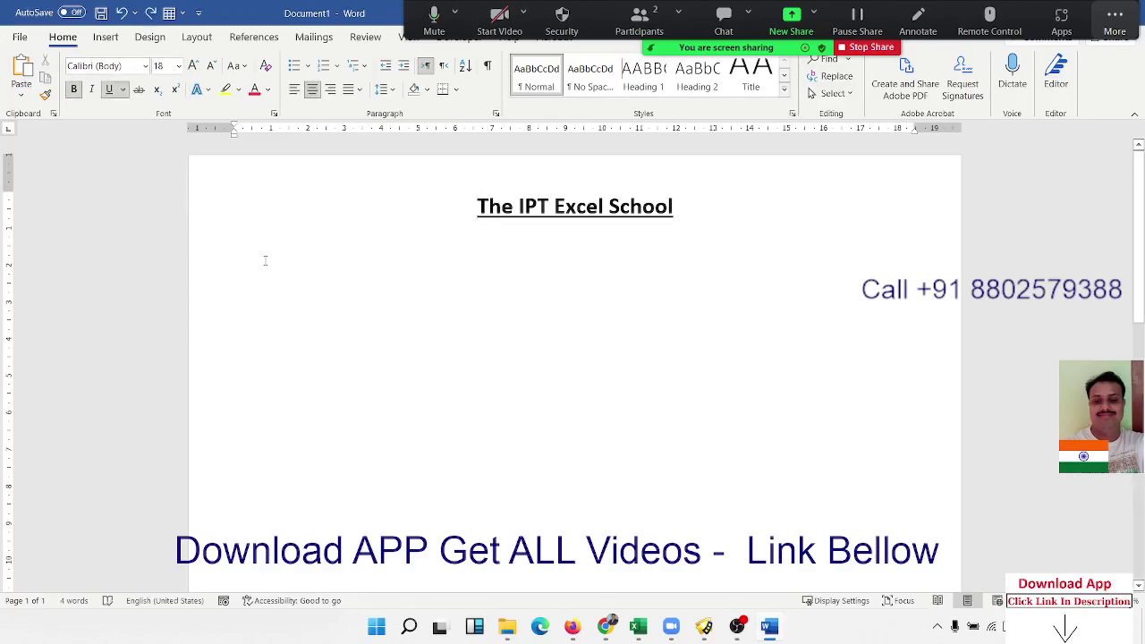
left_click(256, 257)
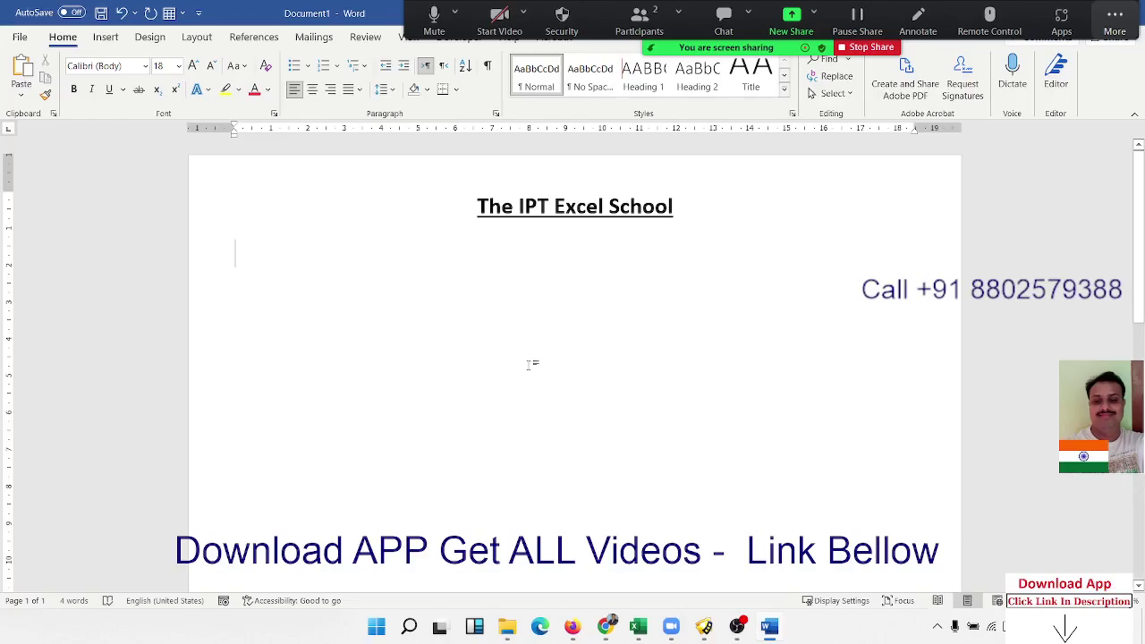
type("j")
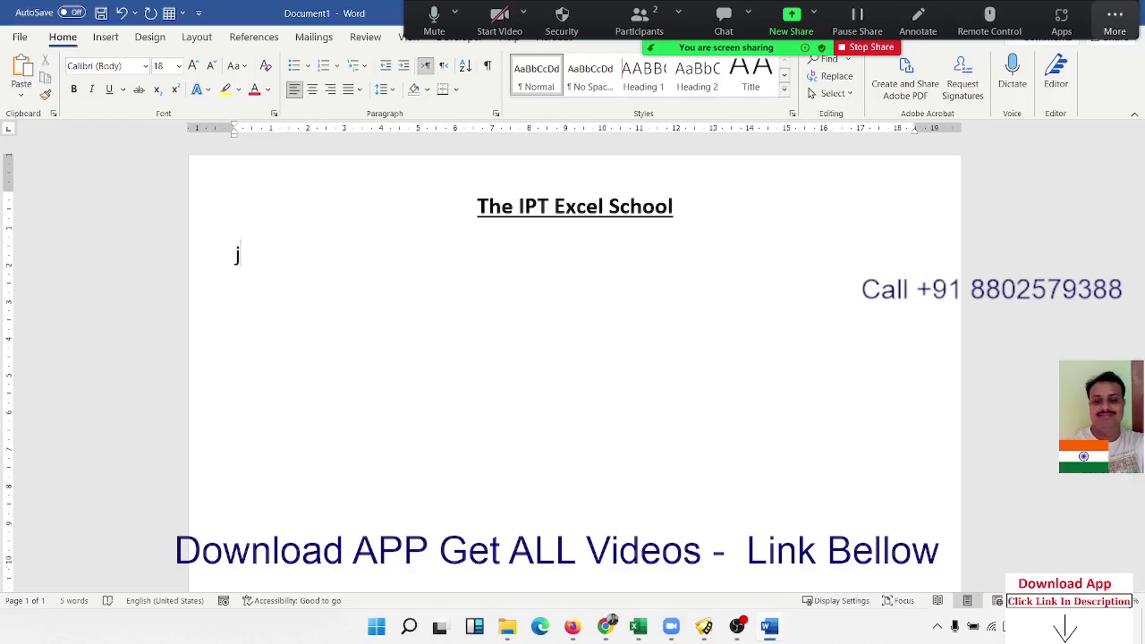
key("shift+Left")
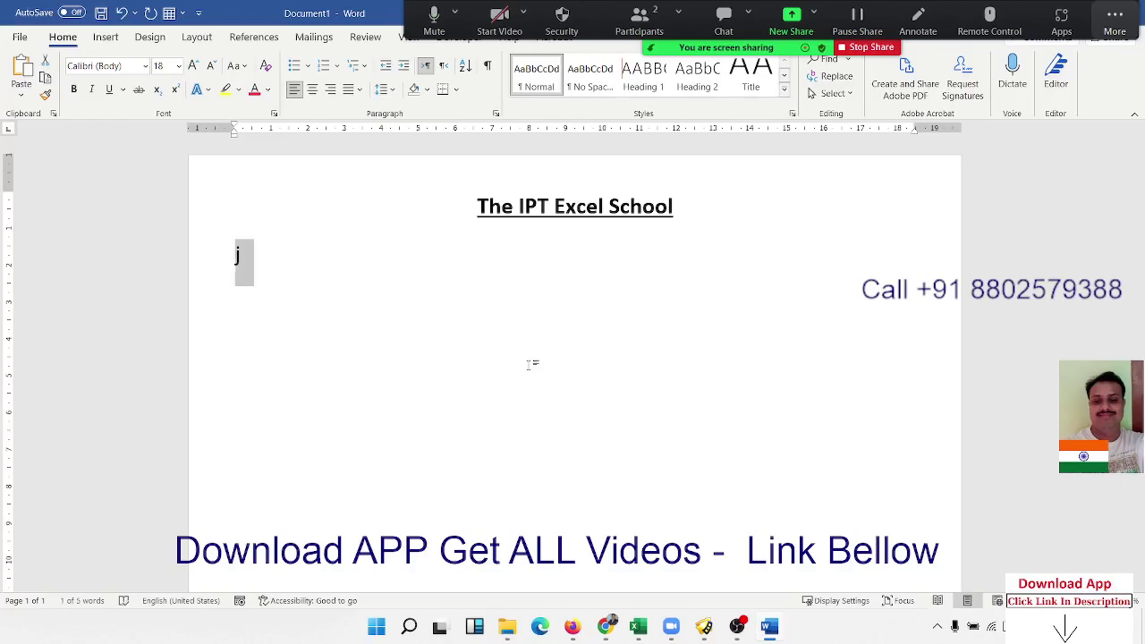
key("BackSpace")
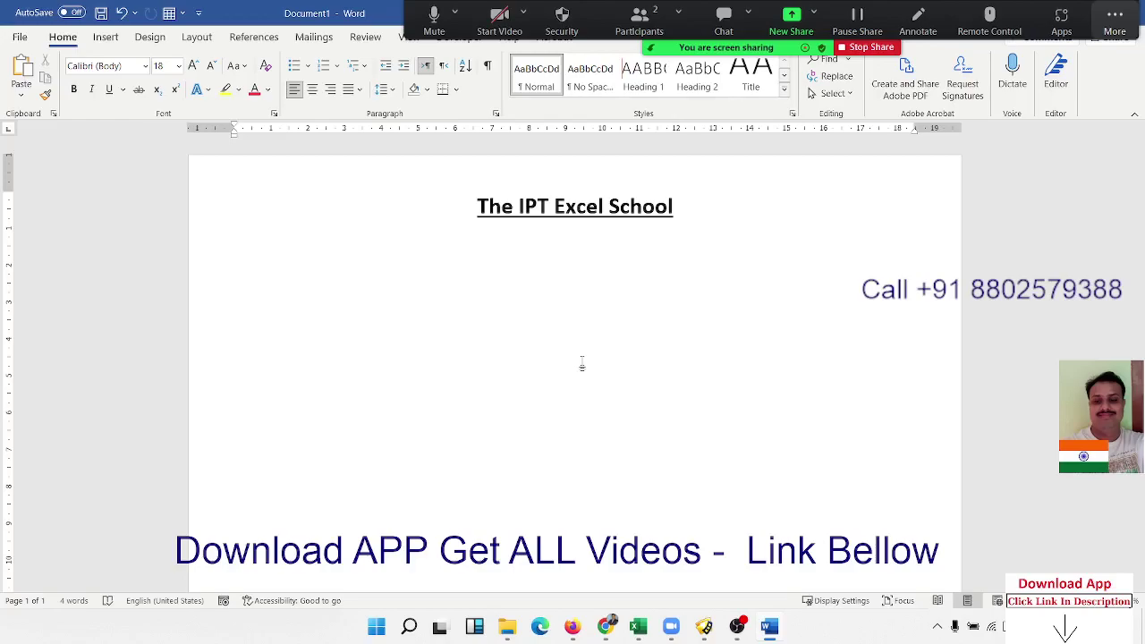
type("=")
type("ra")
type("nd")
type("()")
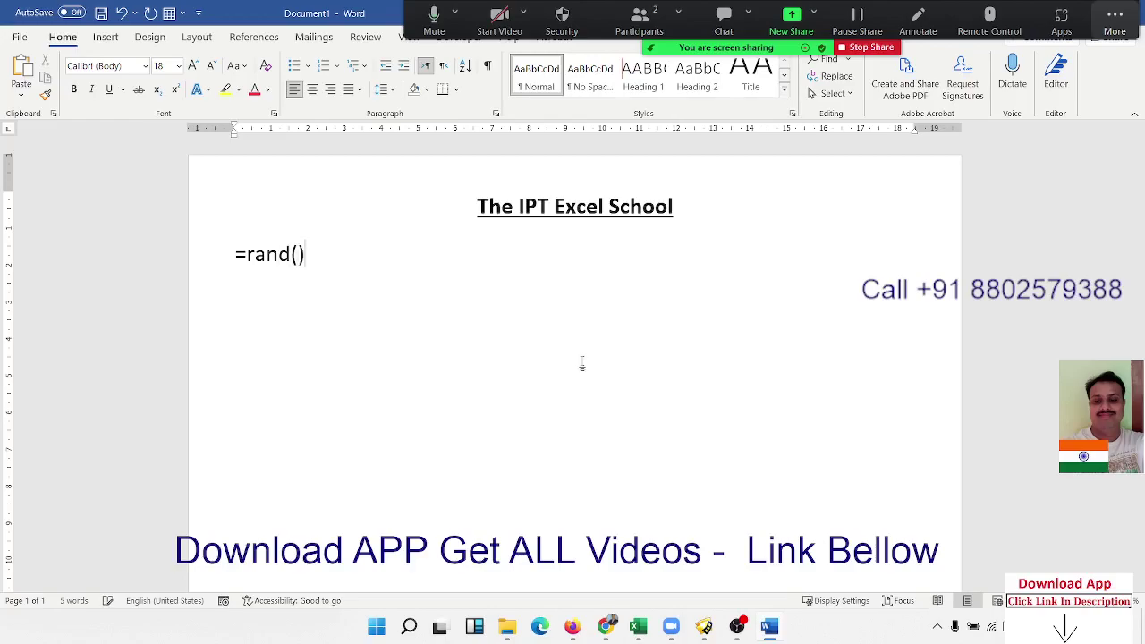
key("Return")
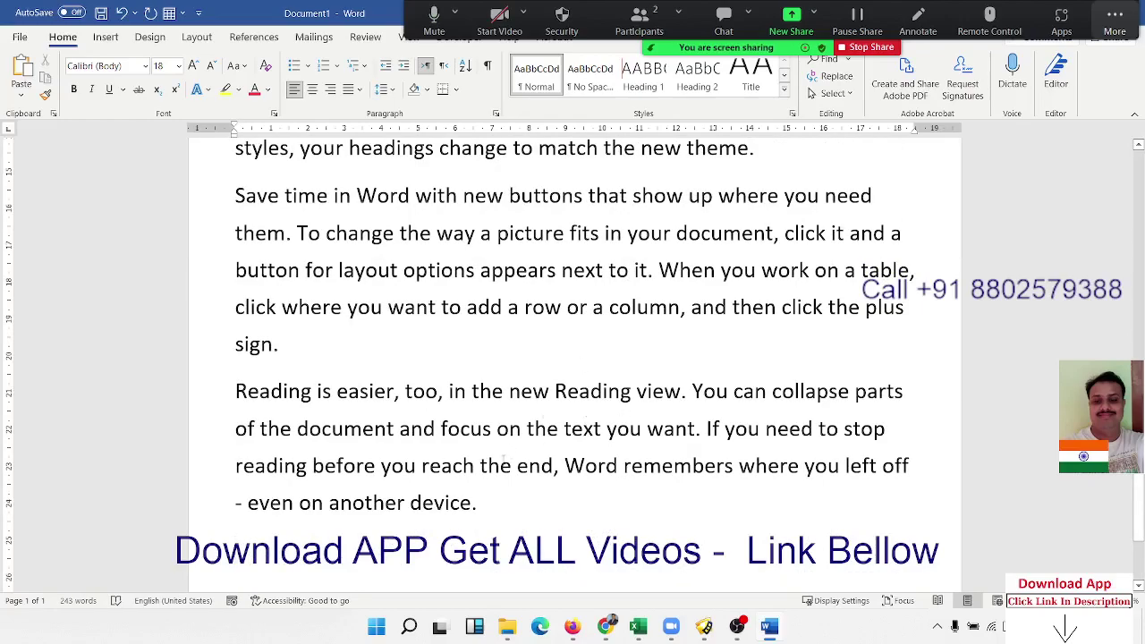
scroll(502, 460, "up", 4)
scroll(503, 460, "up", 3)
scroll(502, 458, "up", 2)
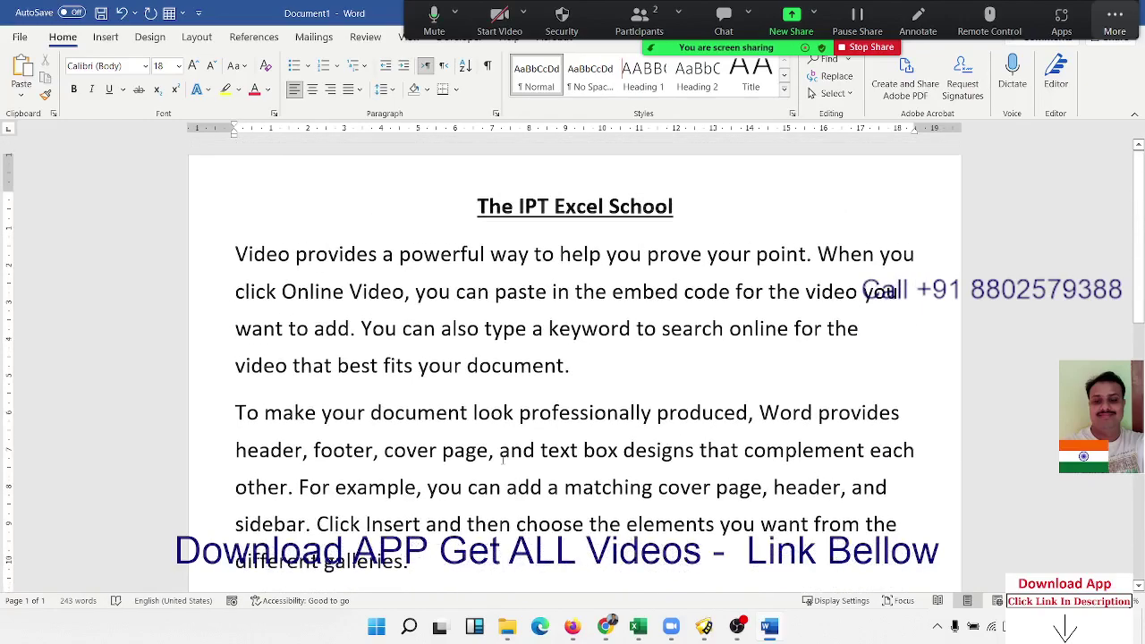
scroll(502, 458, "down", 4)
scroll(502, 459, "down", 2)
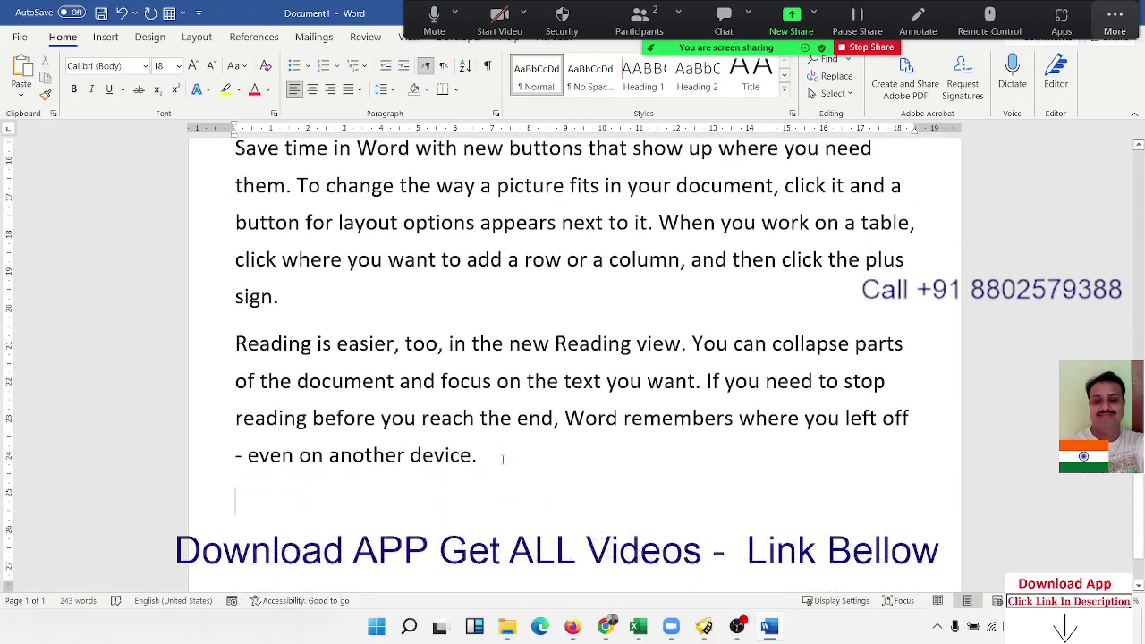
scroll(503, 459, "up", 2)
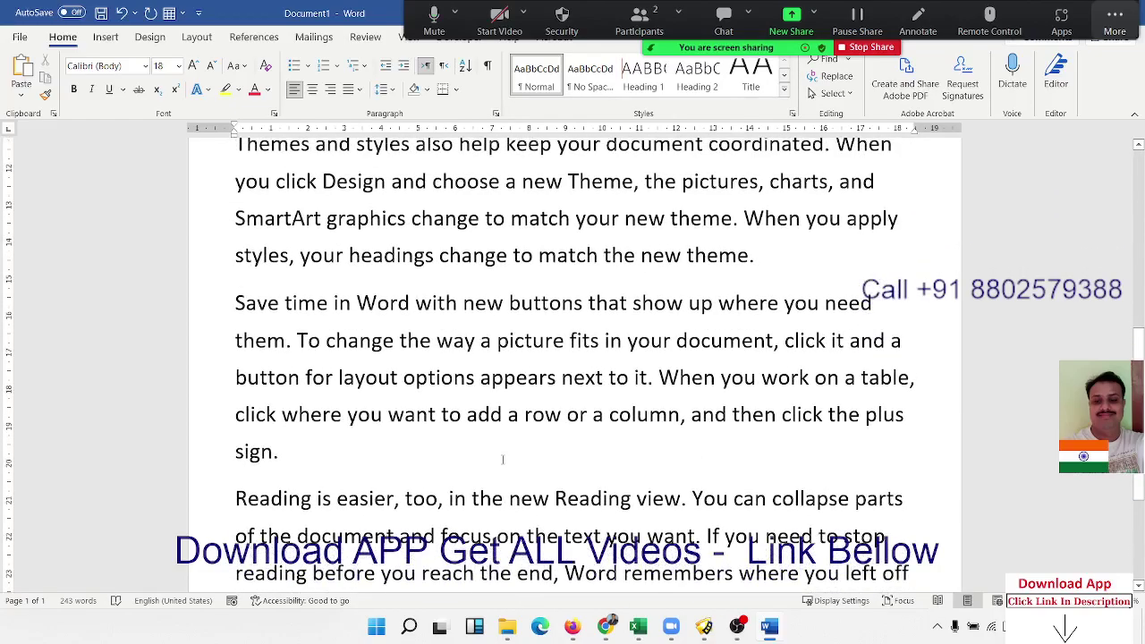
scroll(502, 459, "up", 3)
scroll(503, 459, "up", 3)
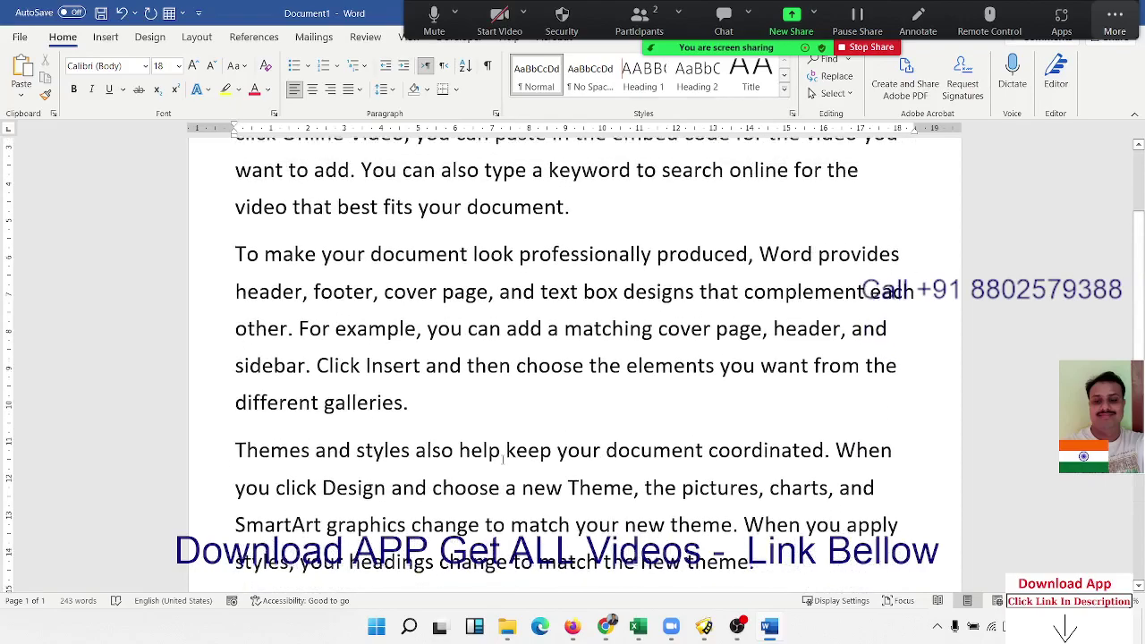
scroll(502, 458, "up", 1)
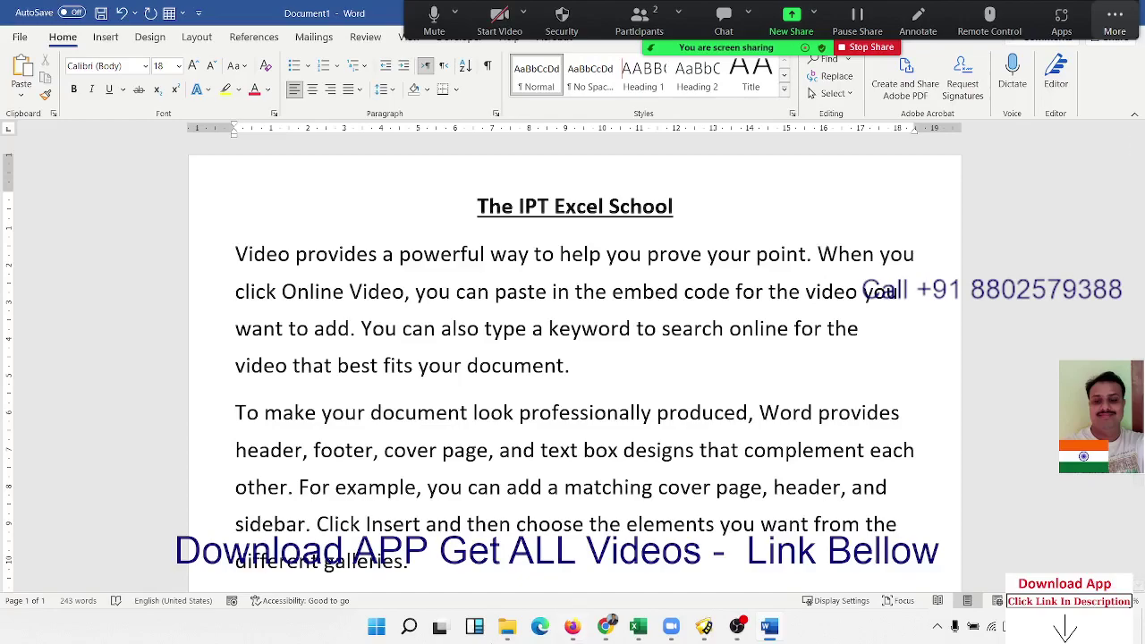
scroll(446, 350, "down", 1)
scroll(446, 350, "down", 3)
scroll(446, 349, "down", 2)
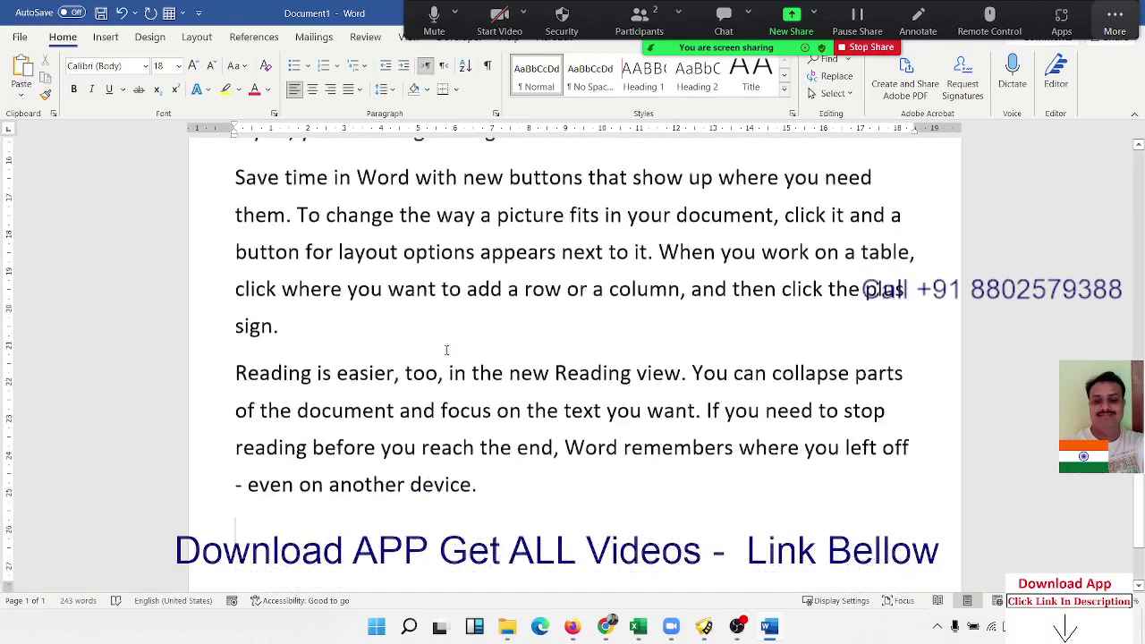
scroll(446, 350, "down", 1)
scroll(446, 349, "up", 4)
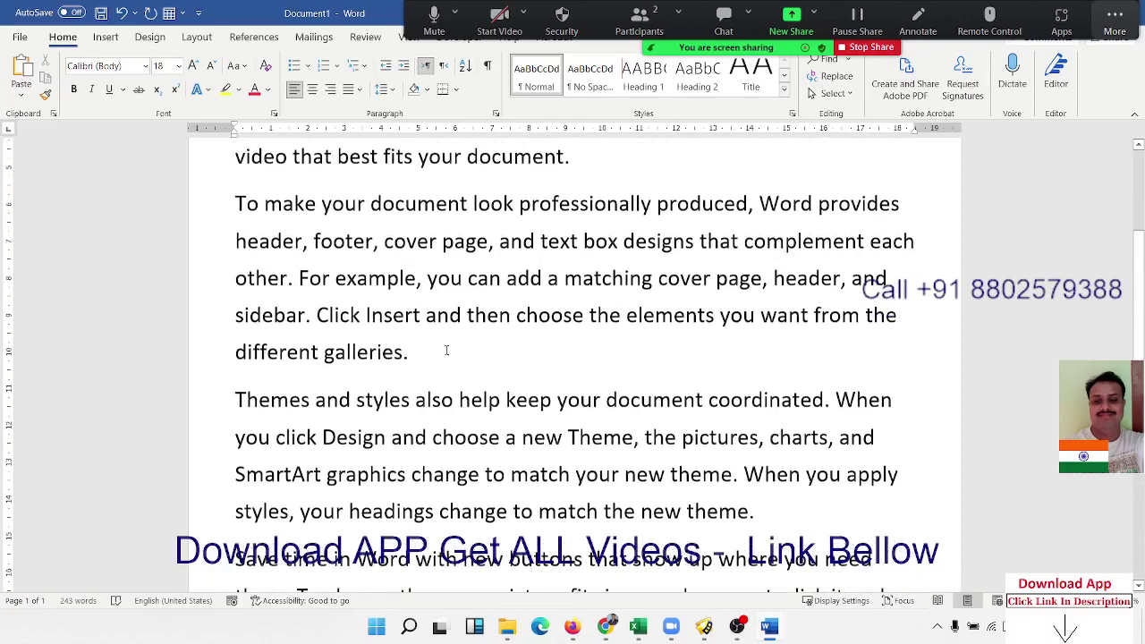
scroll(447, 349, "up", 2)
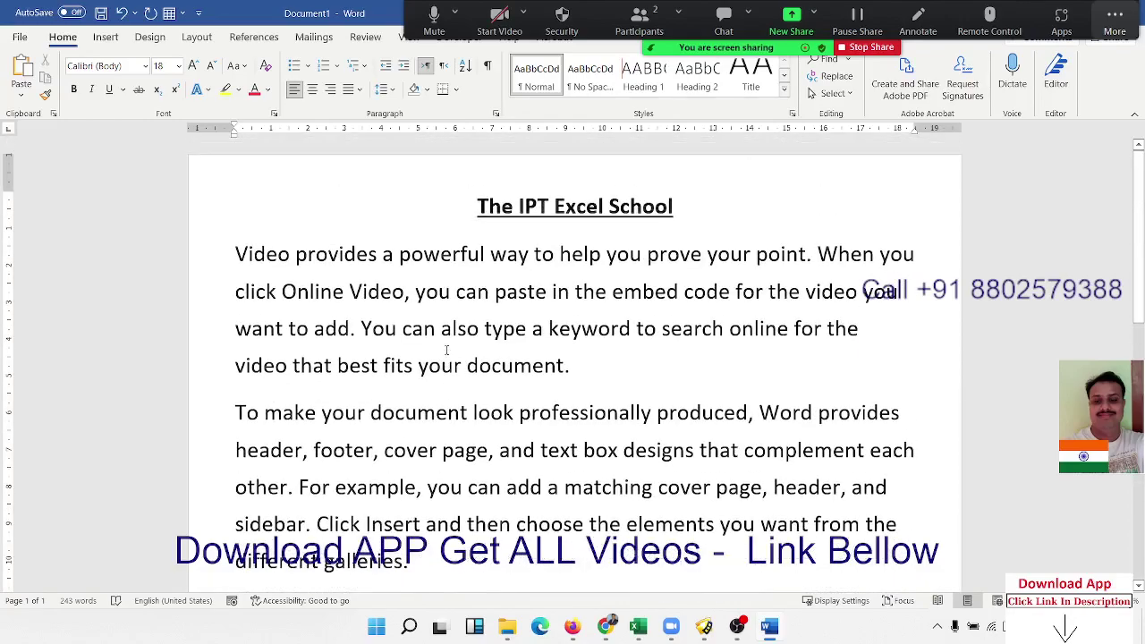
left_click(236, 254)
scroll(332, 292, "down", 2)
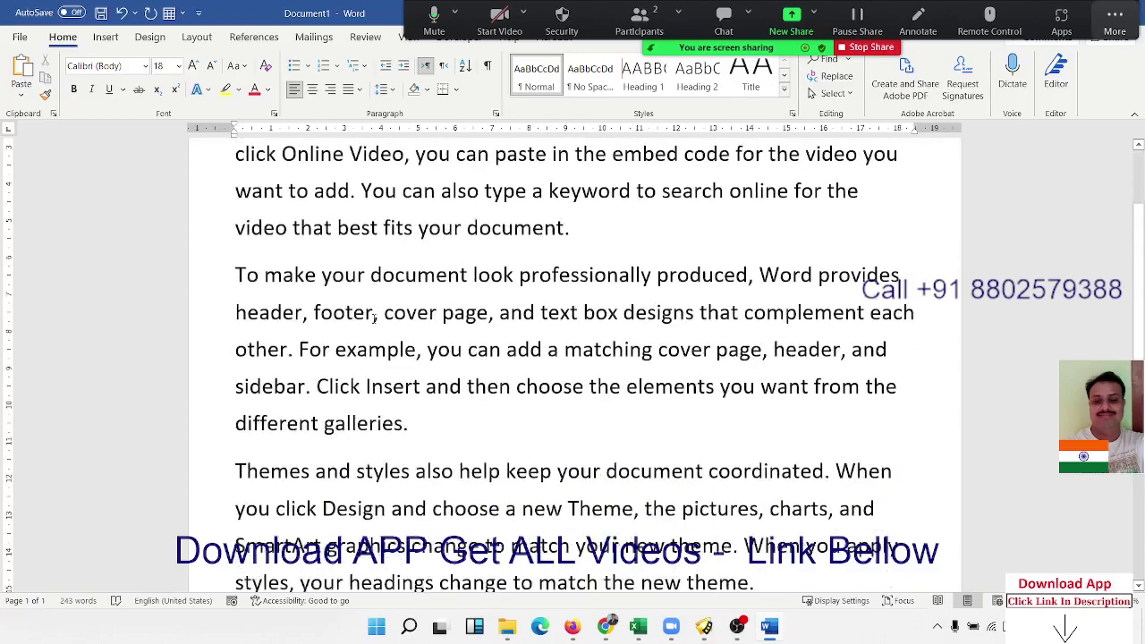
scroll(357, 304, "down", 4)
scroll(374, 322, "up", 4)
scroll(374, 322, "up", 3)
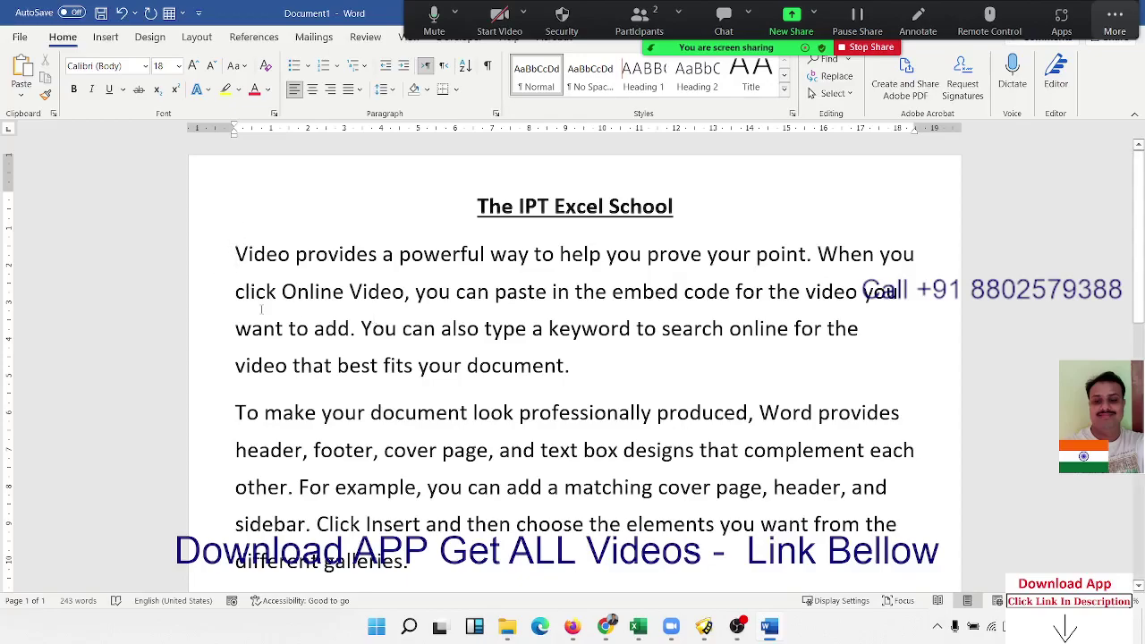
- Enter =rand() again after the last paragraph, extending the document to 482 words over two pages
scroll(375, 520, "down", 2)
scroll(374, 520, "down", 3)
scroll(375, 520, "up", 5)
scroll(375, 520, "down", 1)
scroll(375, 520, "down", 8)
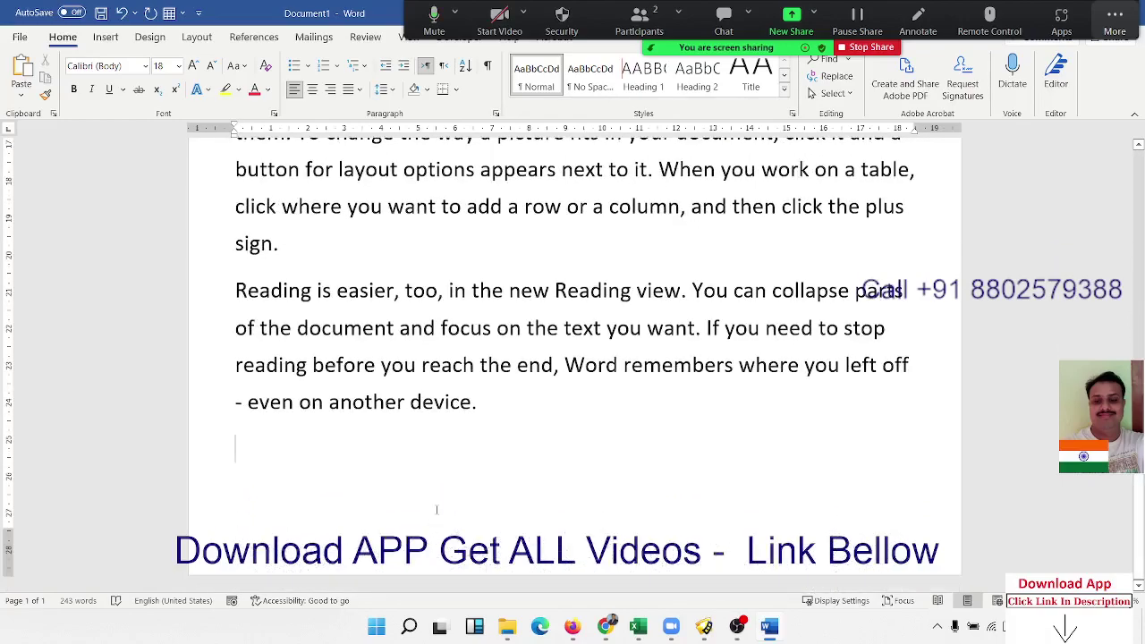
type("=")
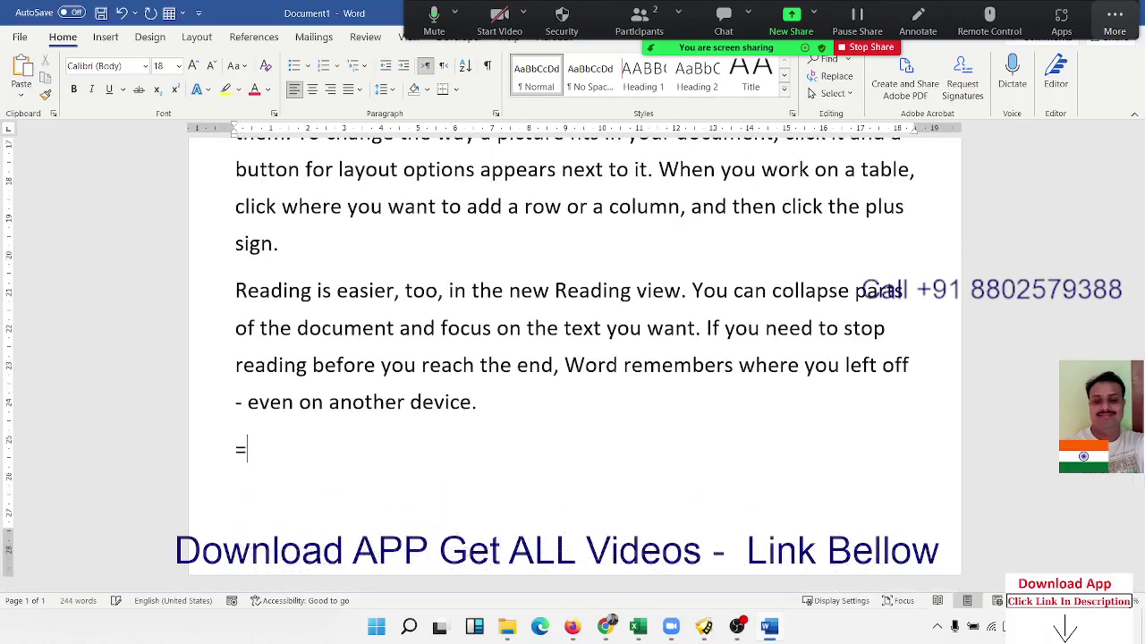
type("and")
key("BackSpace")
key("BackSpace")
key("BackSpace")
type("rand")
type("()")
key("Return")
scroll(436, 510, "up", 5)
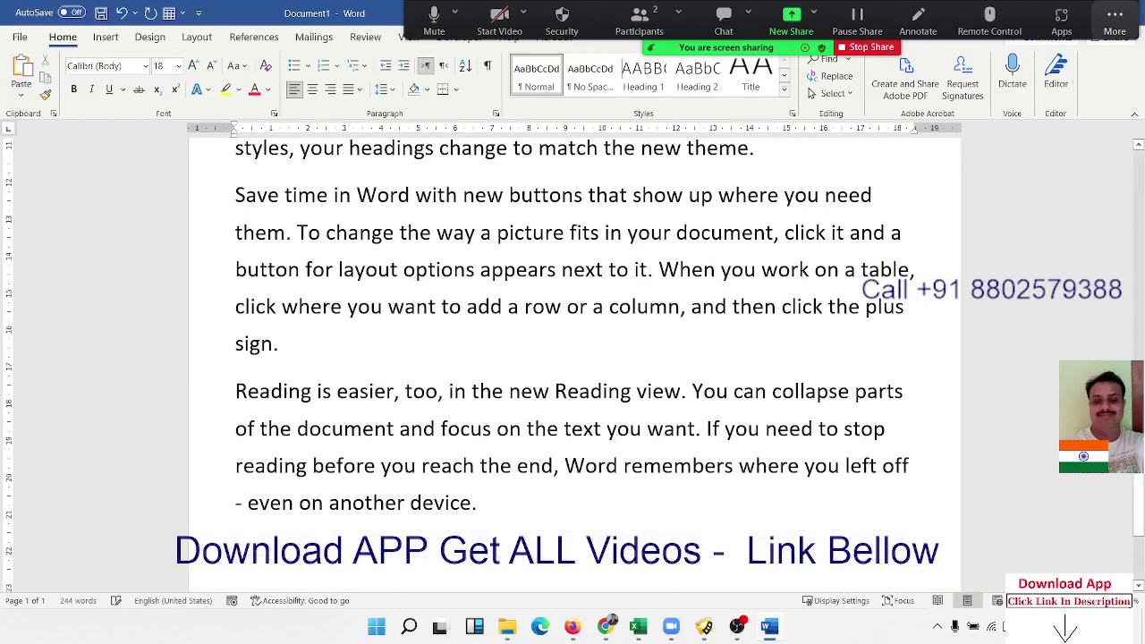
scroll(436, 507, "up", 4)
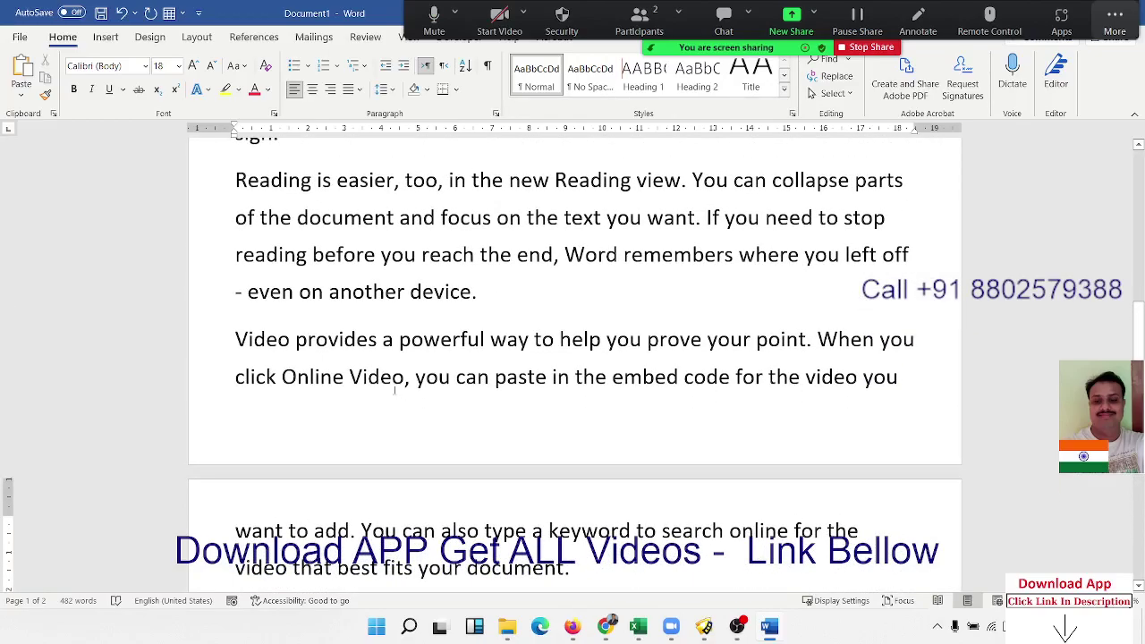
double_click(430, 349)
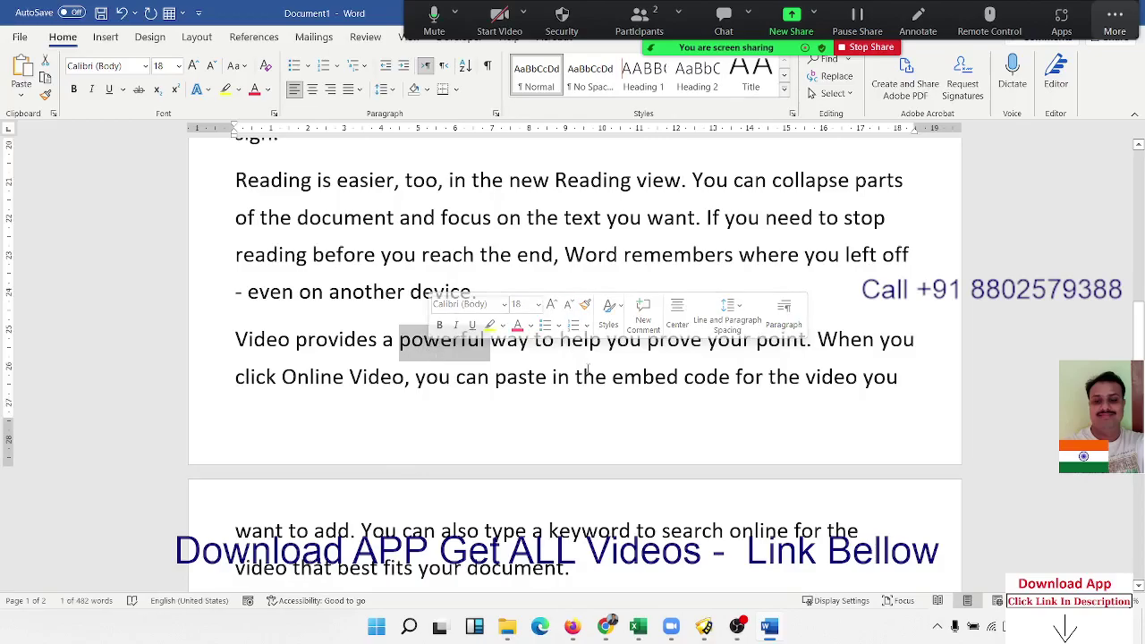
scroll(548, 260, "up", 3)
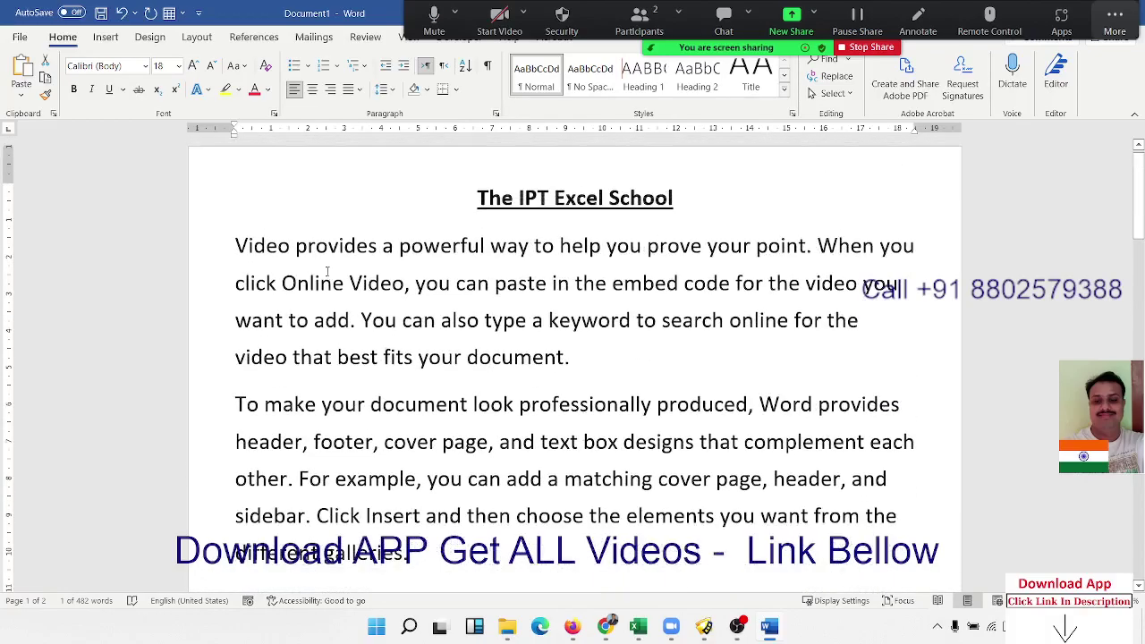
scroll(585, 335, "down", 5)
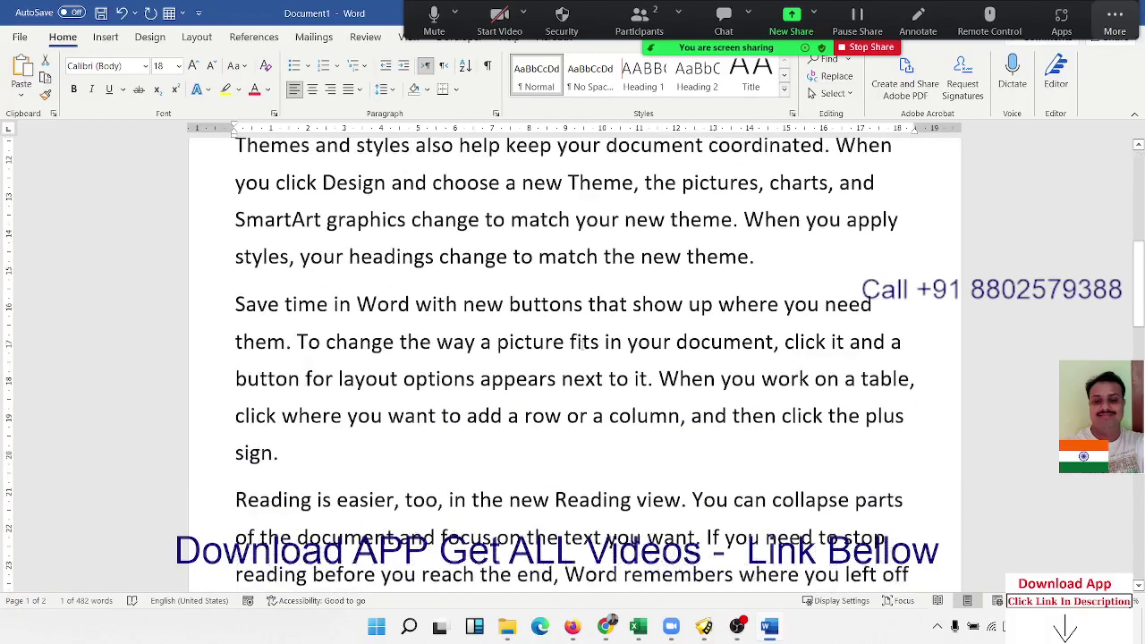
scroll(583, 342, "down", 3)
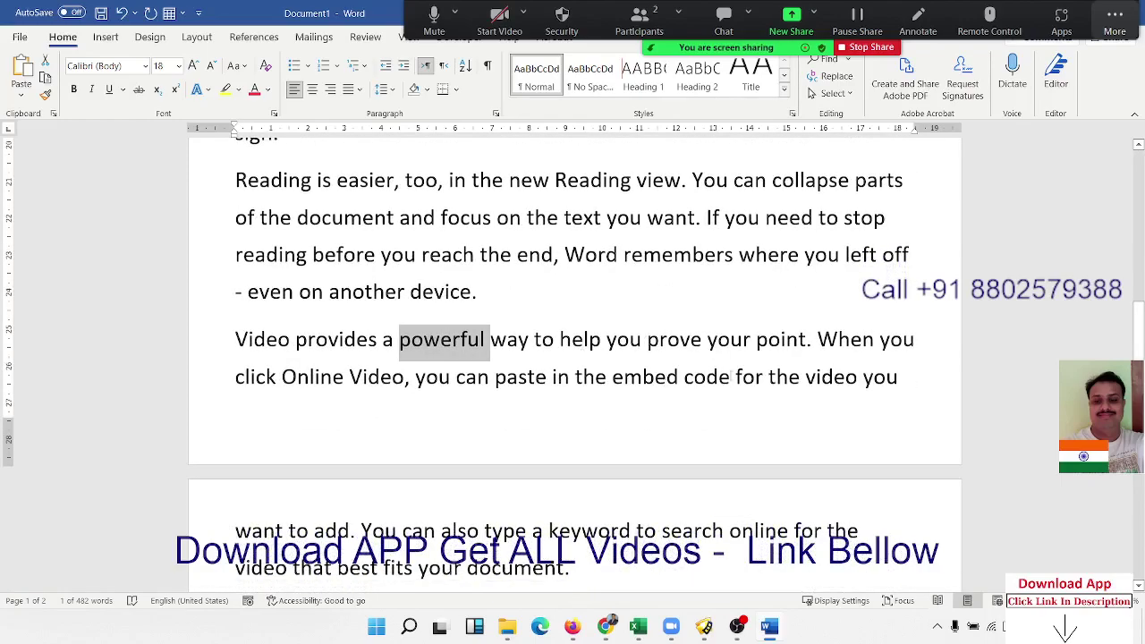
scroll(801, 381, "down", 2)
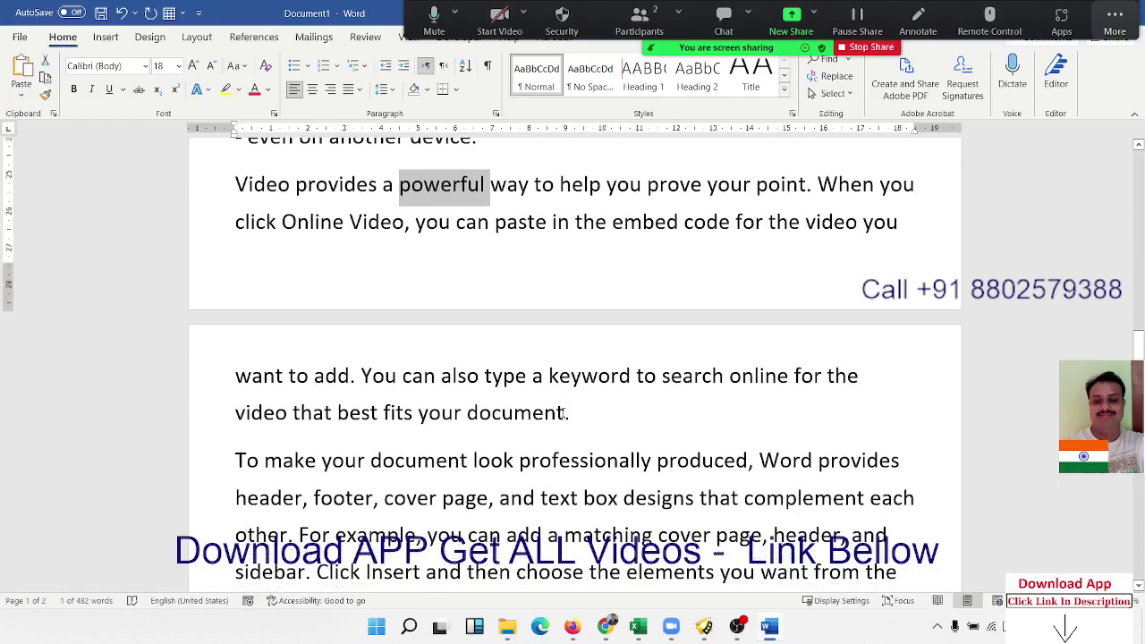
double_click(345, 461)
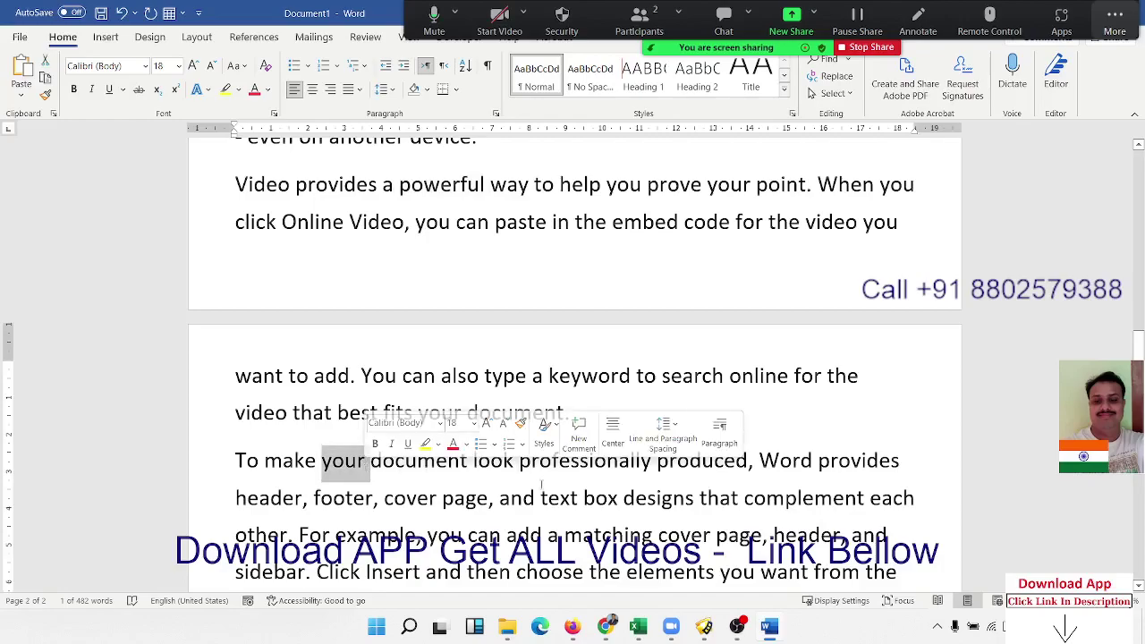
scroll(446, 430, "down", 3)
scroll(446, 430, "up", 1)
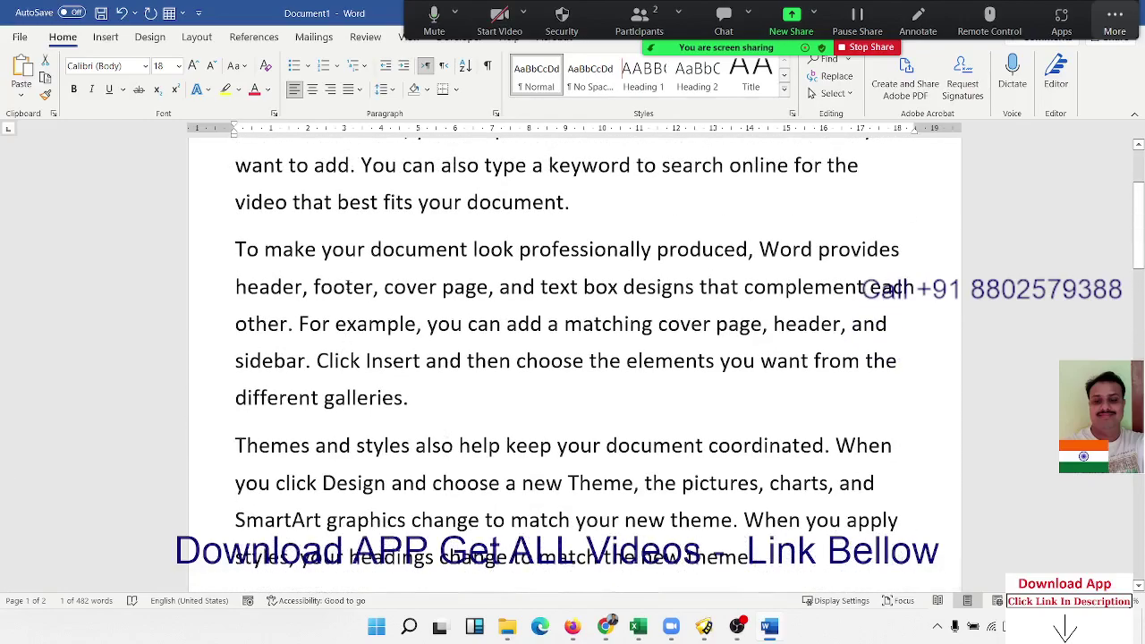
double_click(359, 249)
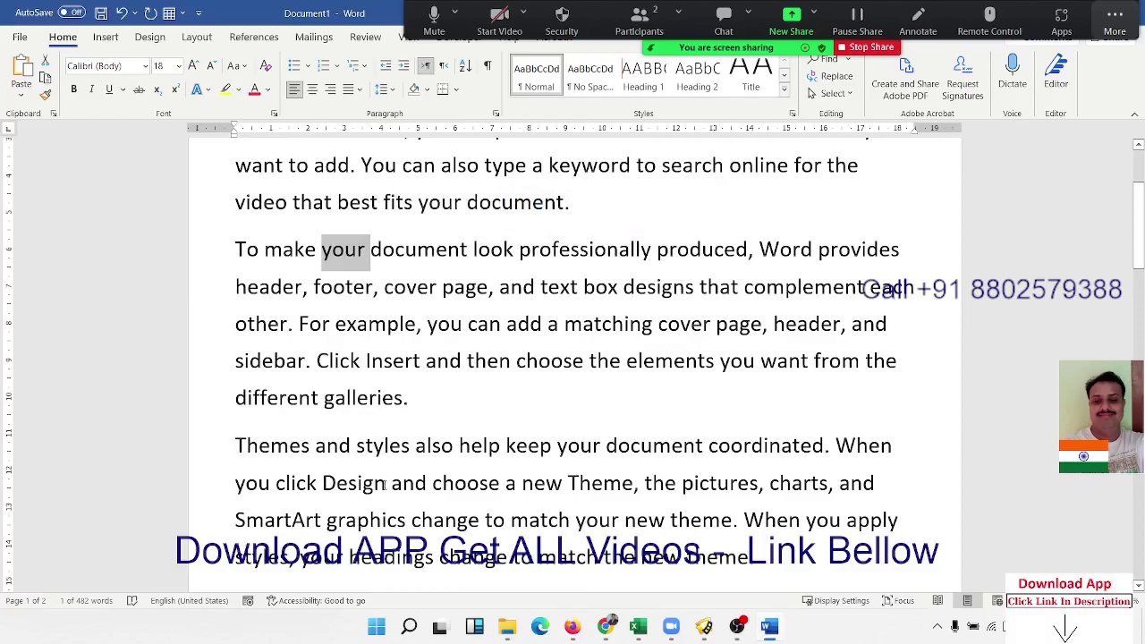
scroll(384, 484, "up", 3)
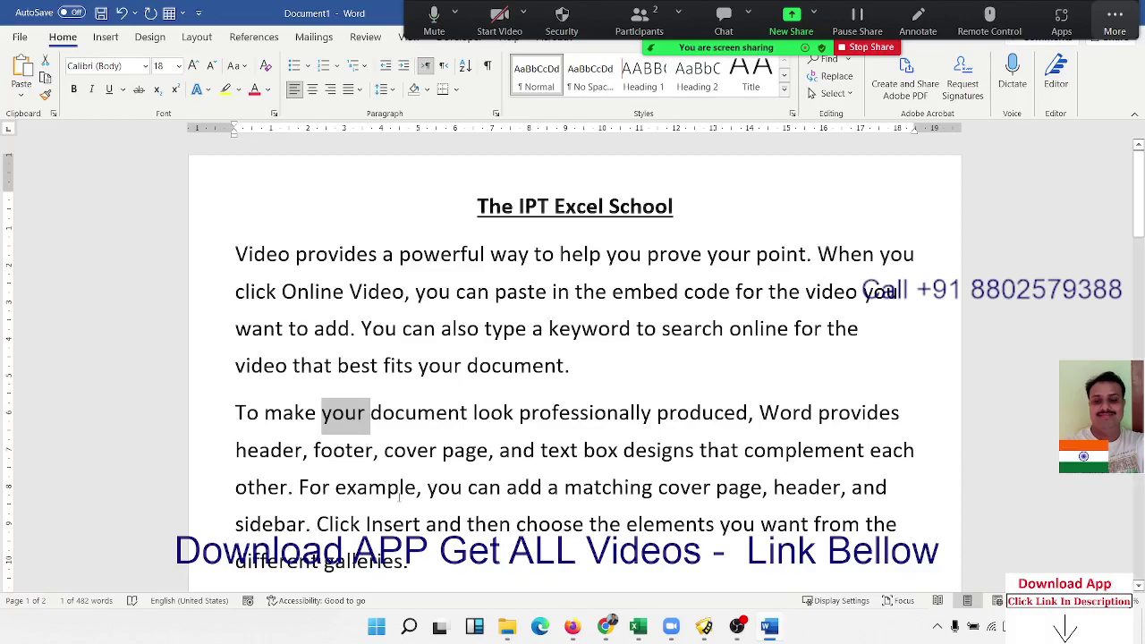
scroll(399, 488, "down", 5)
scroll(399, 487, "down", 2)
scroll(399, 487, "up", 7)
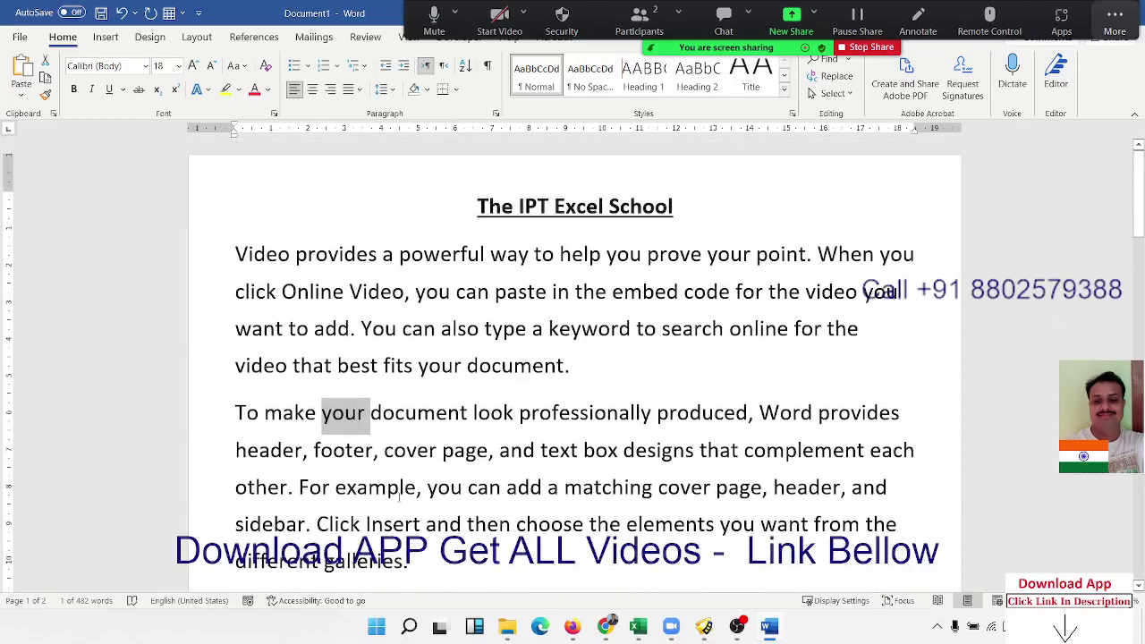